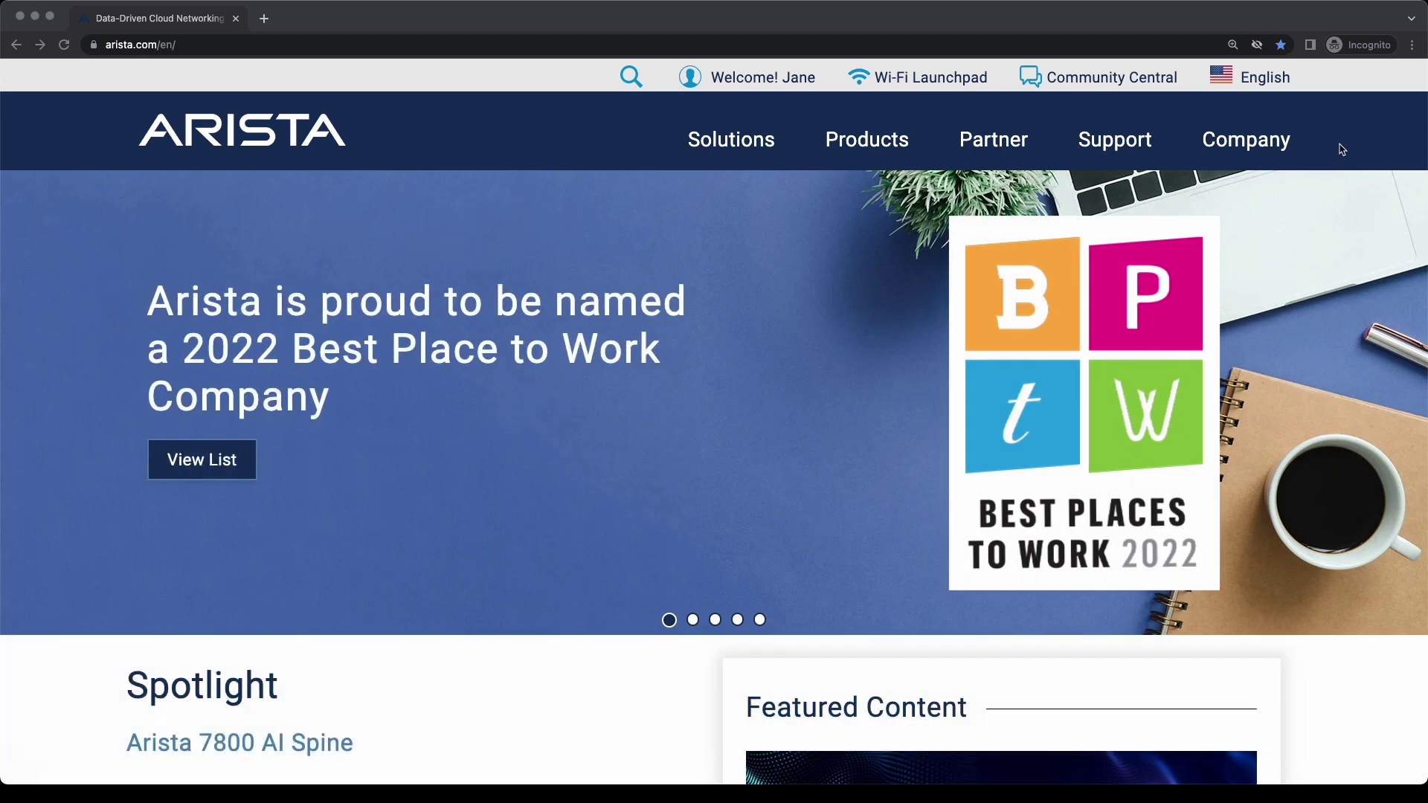
- Open the Support Portal from the Support menu to list all 221 cases
left_click(1096, 146)
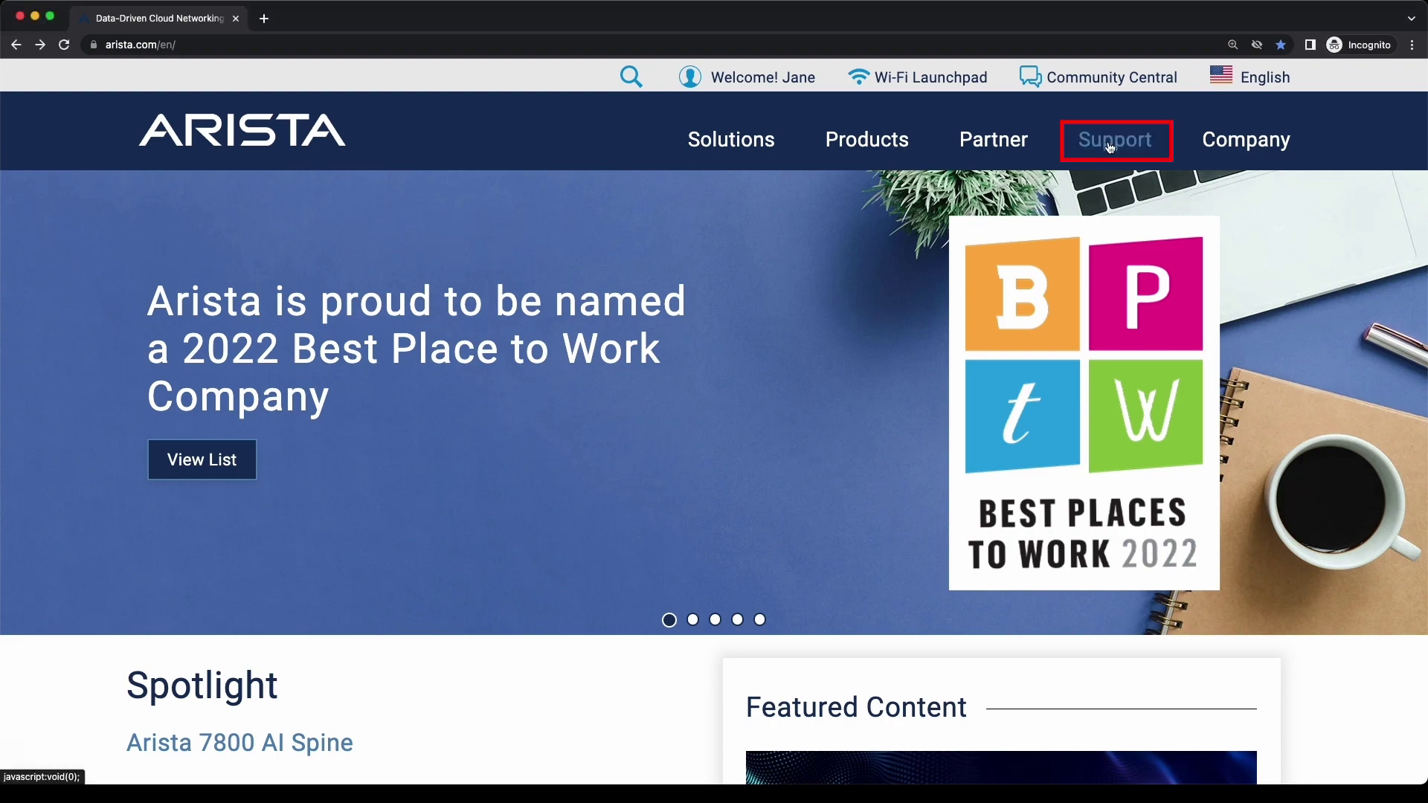
left_click(1096, 147)
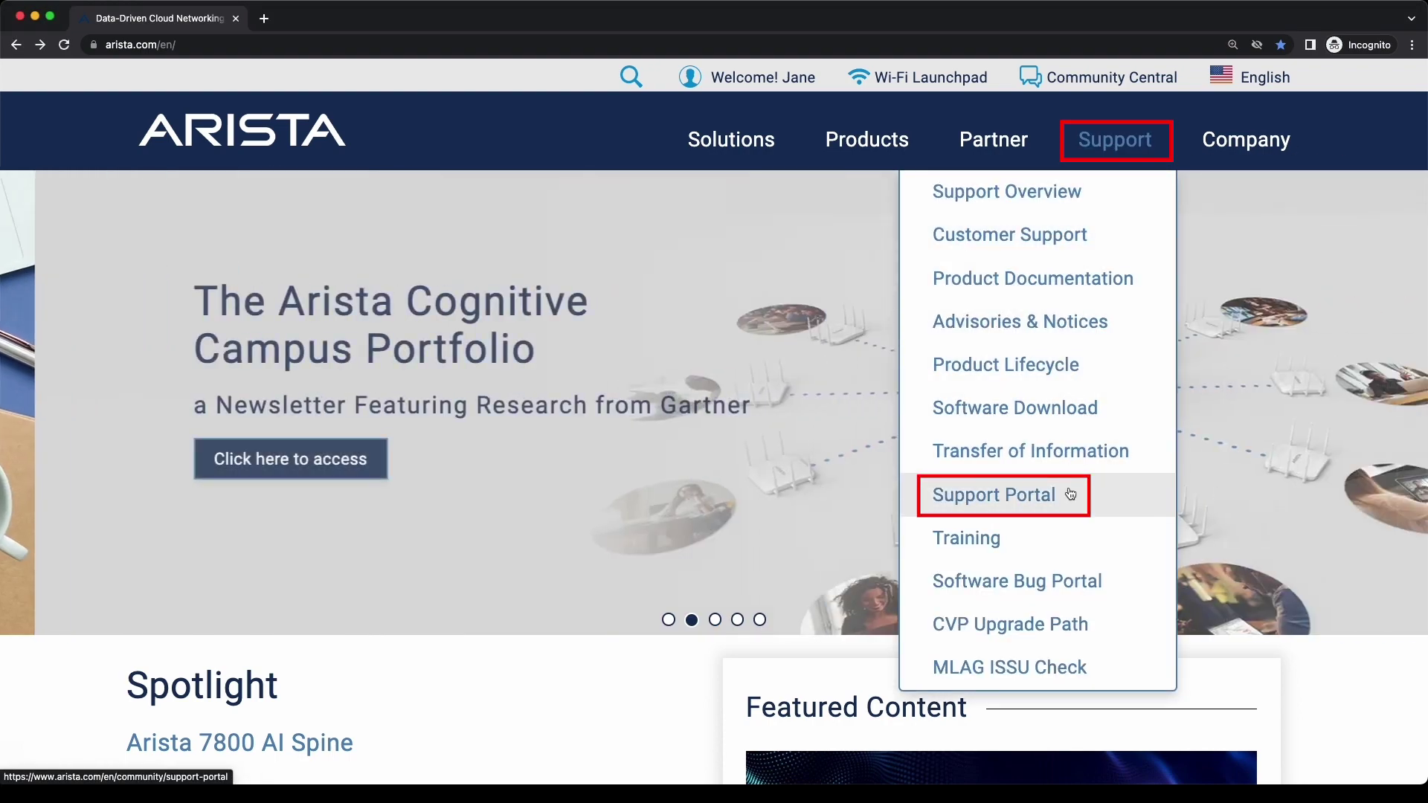
left_click(1068, 490)
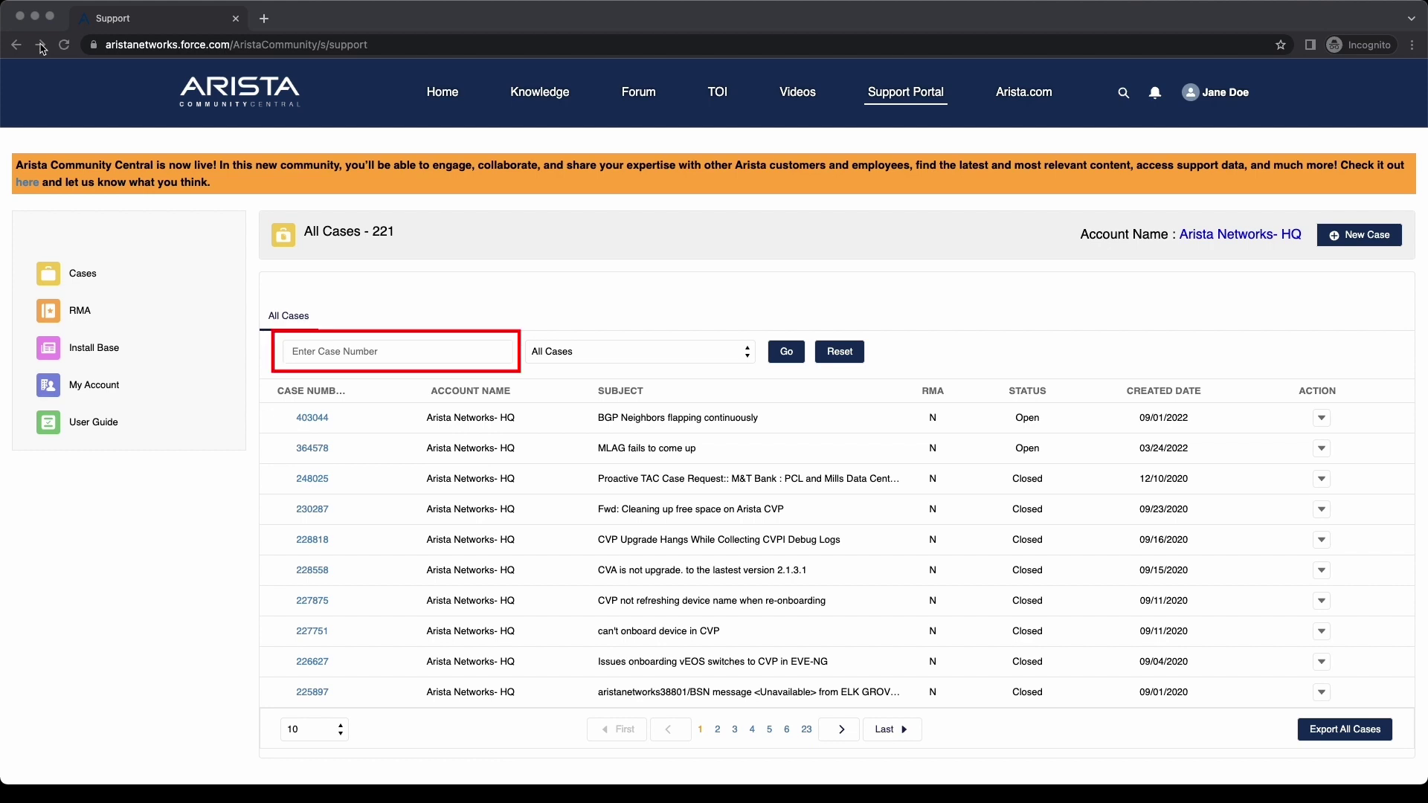
- Filter the case list to Open Cases and export them as ViewCase.csv
left_click(363, 355)
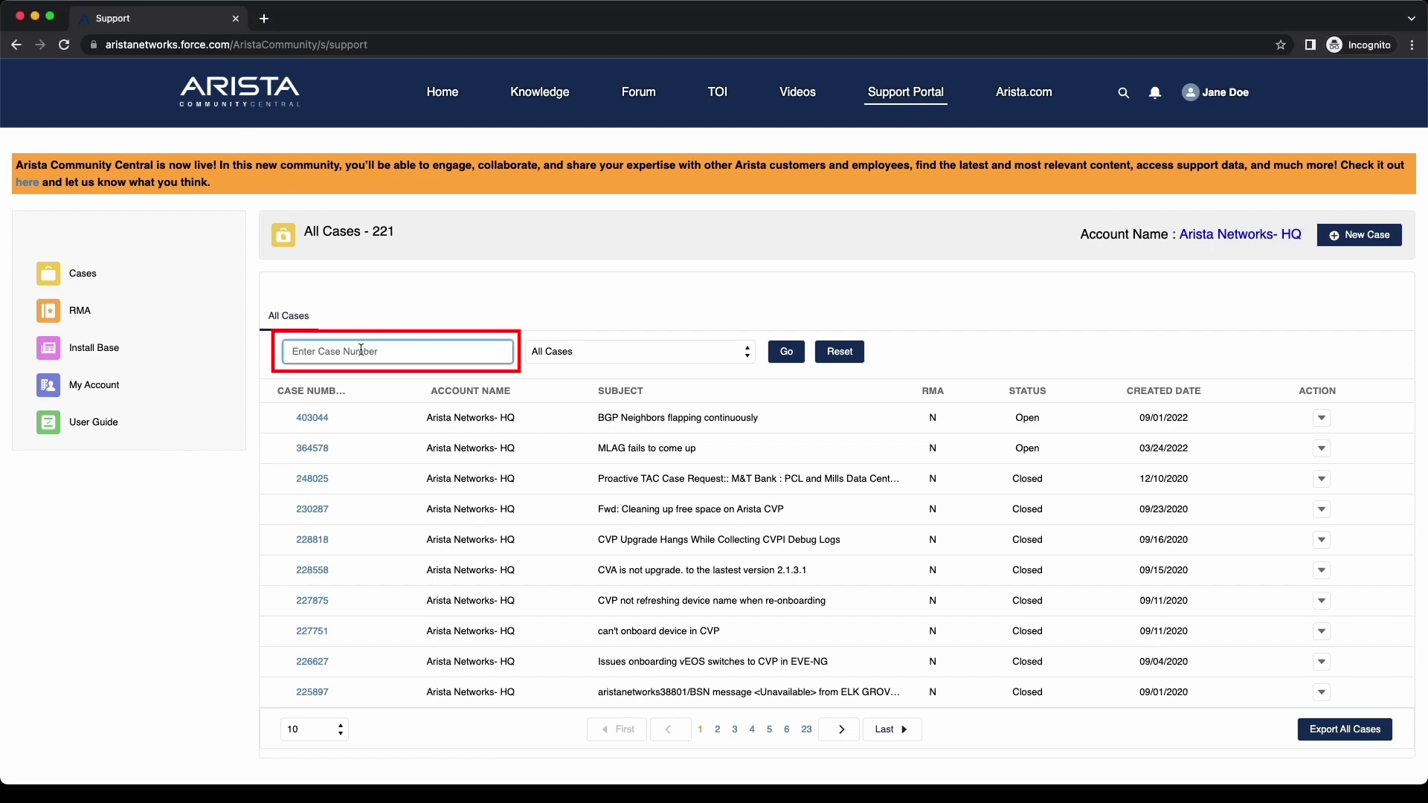
left_click(592, 354)
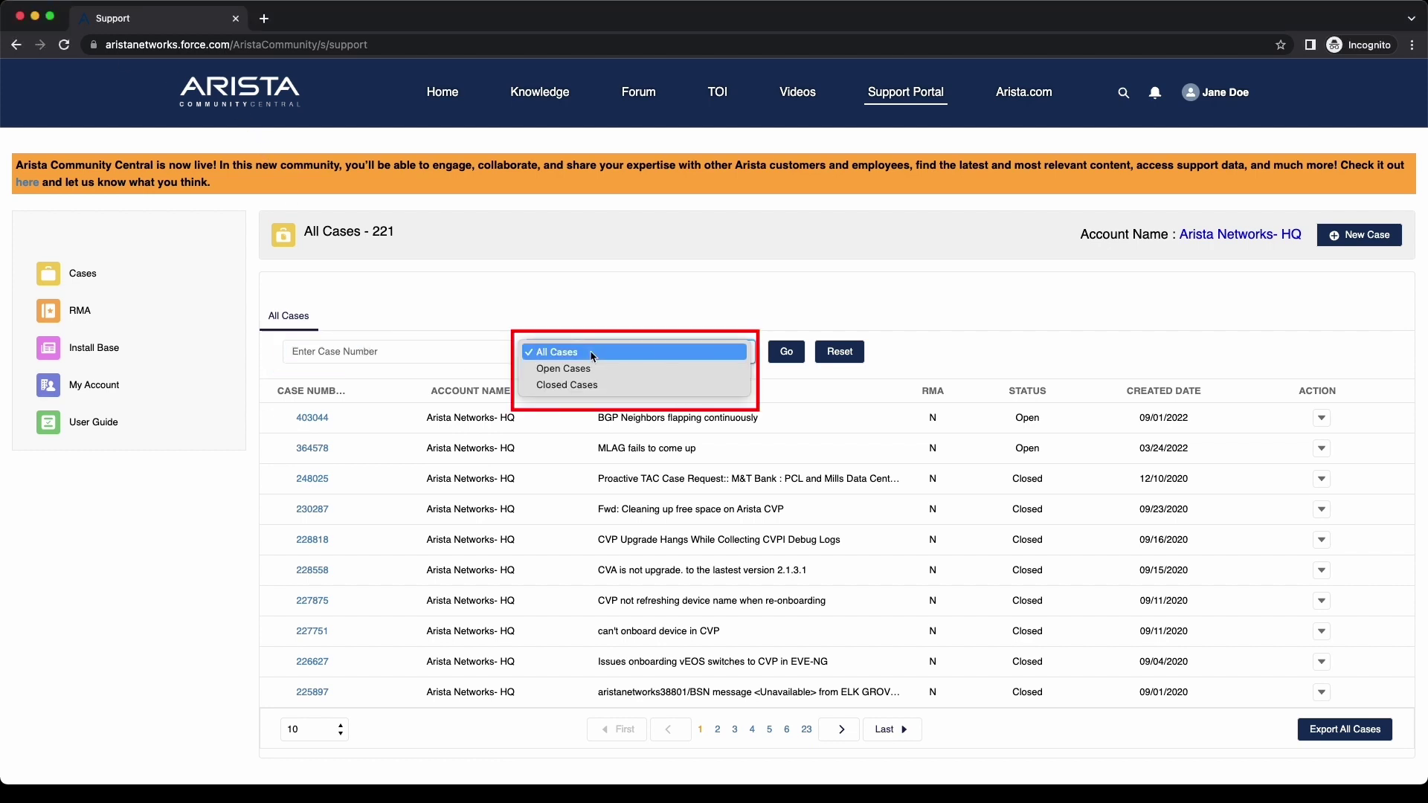
left_click(767, 366)
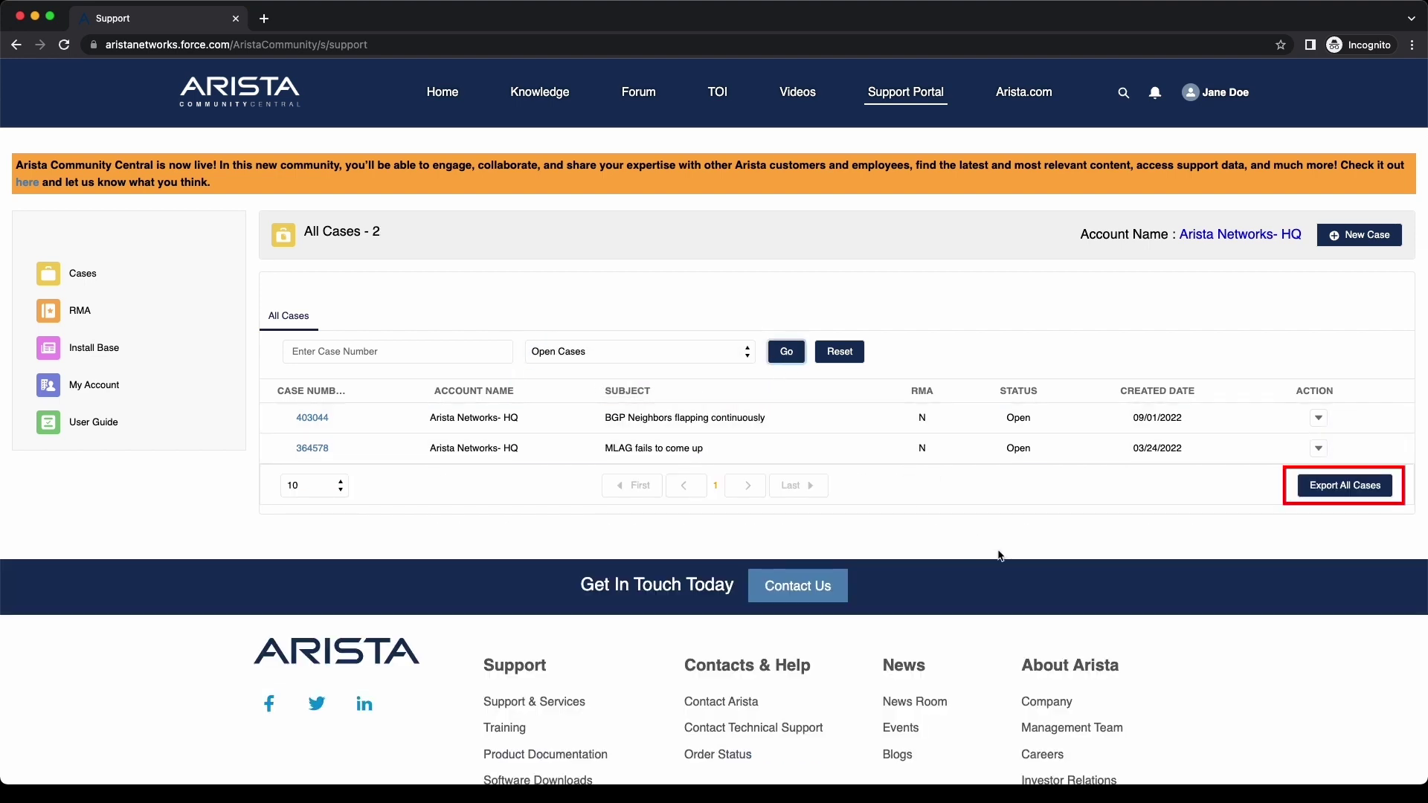
left_click(1331, 488)
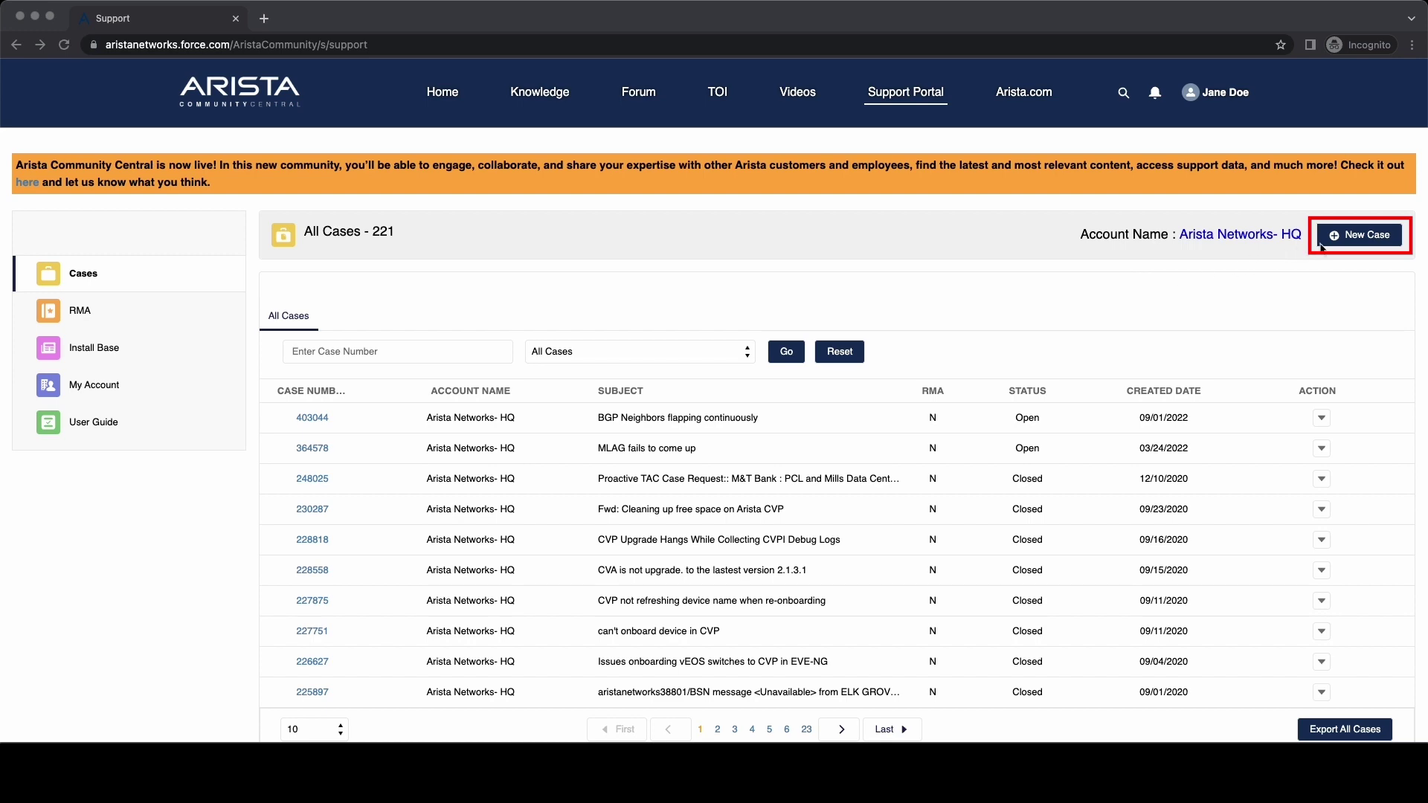
left_click(1355, 243)
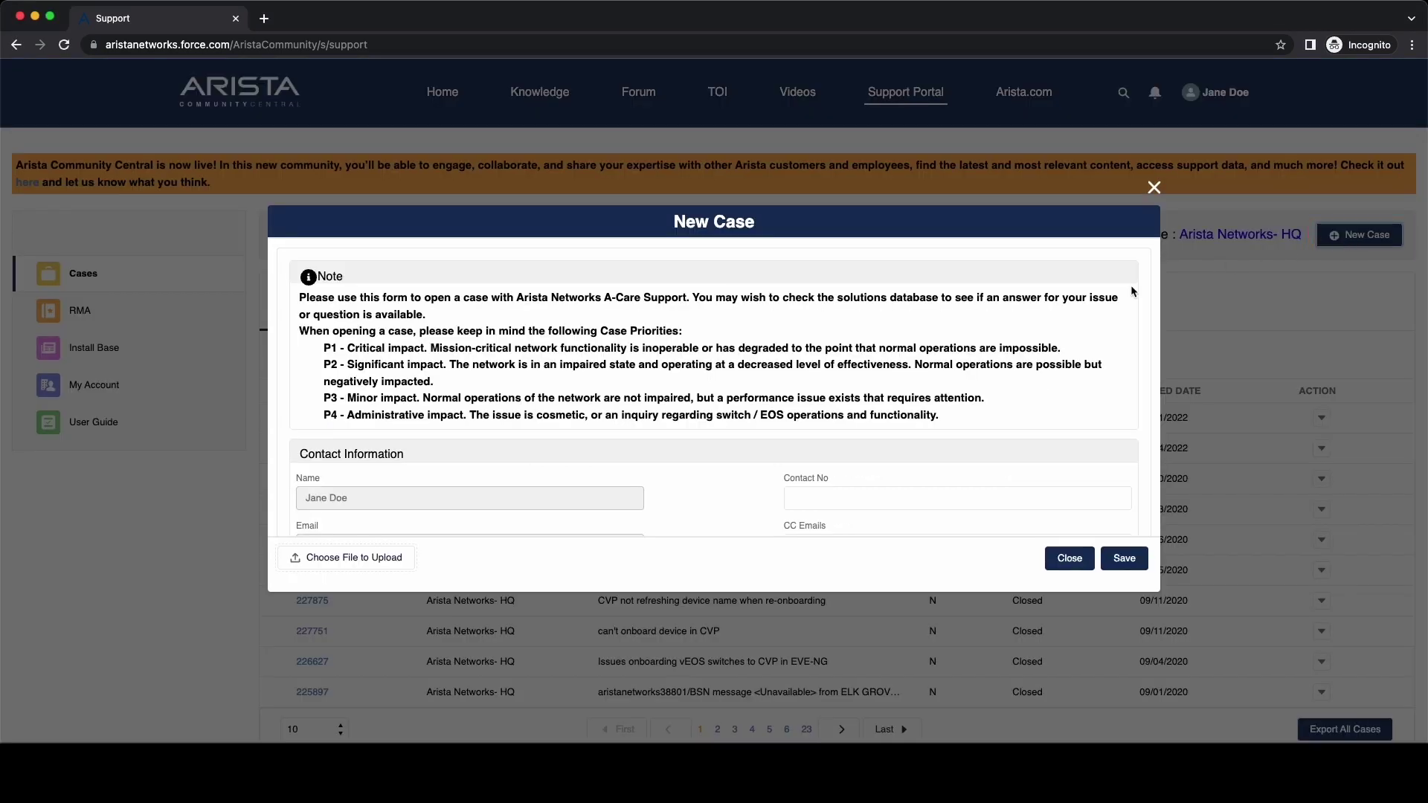
scroll(985, 325, "down", 3)
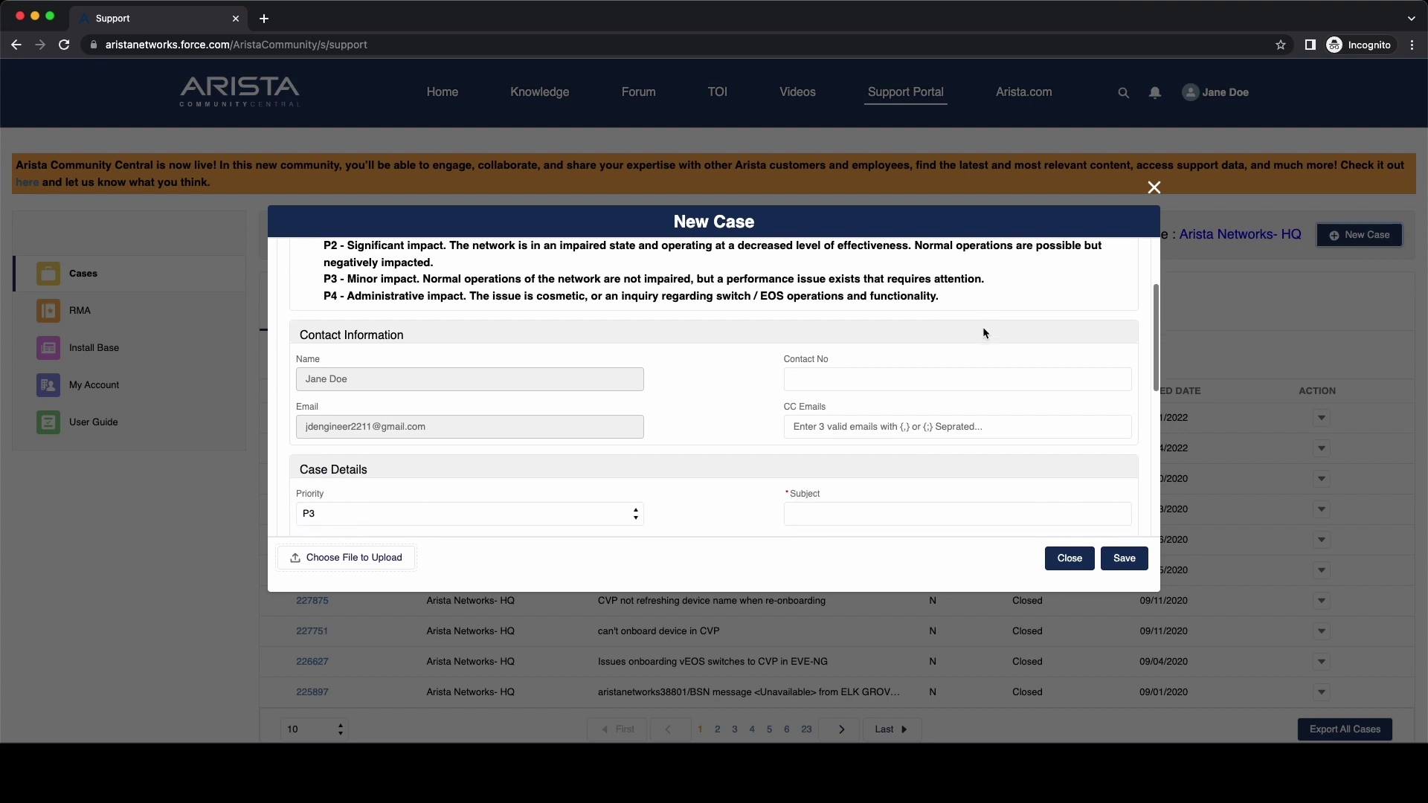
scroll(983, 327, "down", 2)
scroll(983, 329, "down", 2)
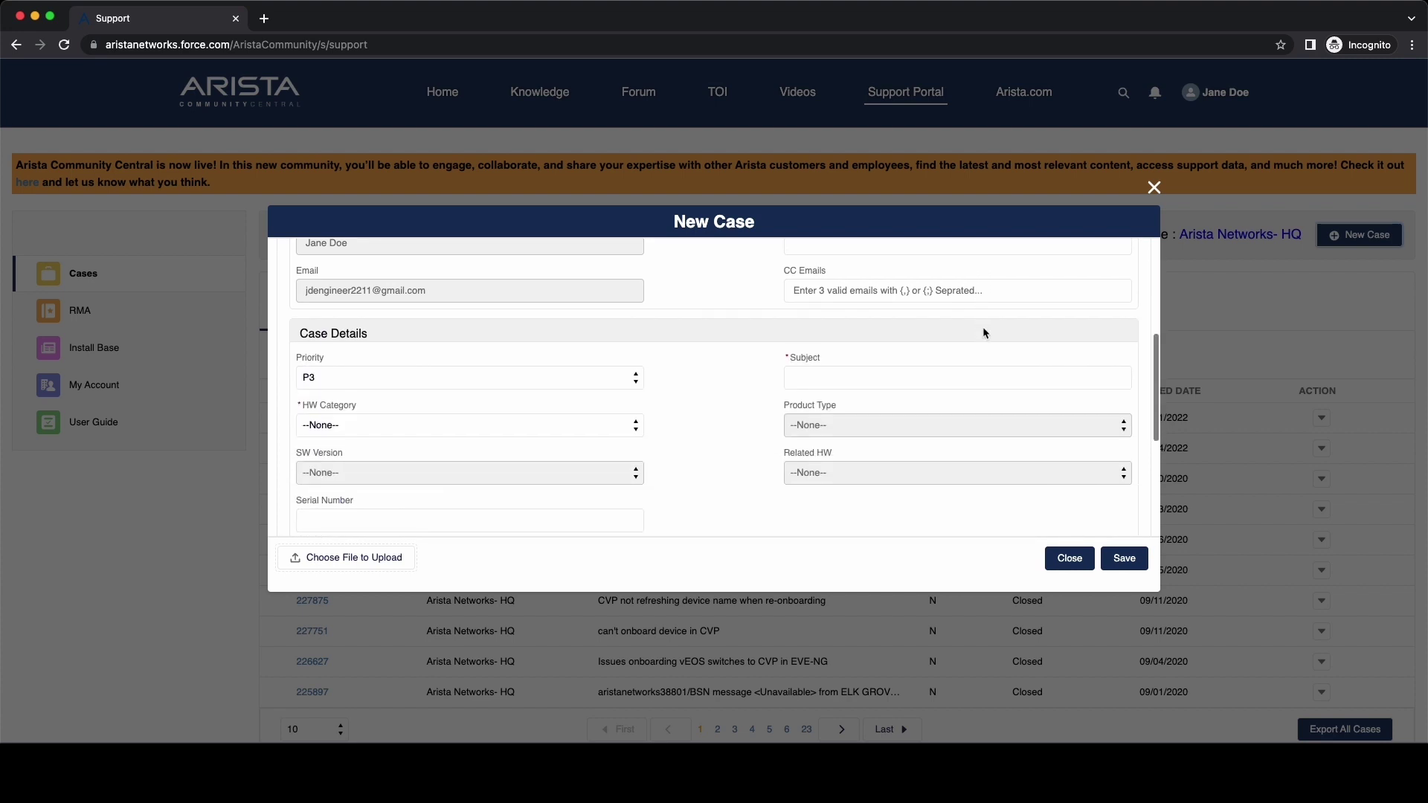
scroll(983, 332, "down", 1)
scroll(983, 332, "down", 1)
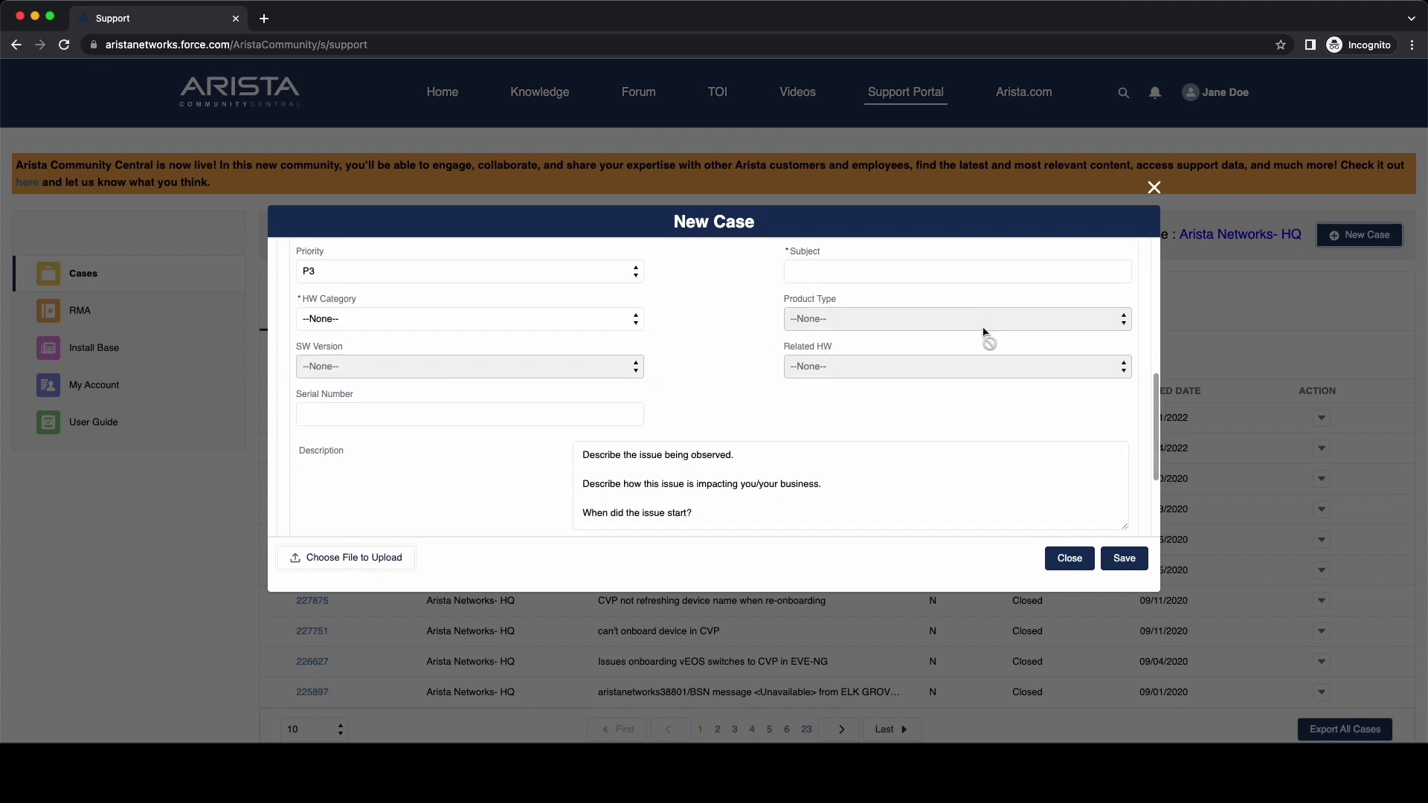
scroll(983, 333, "down", 1)
scroll(722, 444, "down", 2)
scroll(715, 448, "down", 1)
key("Escape")
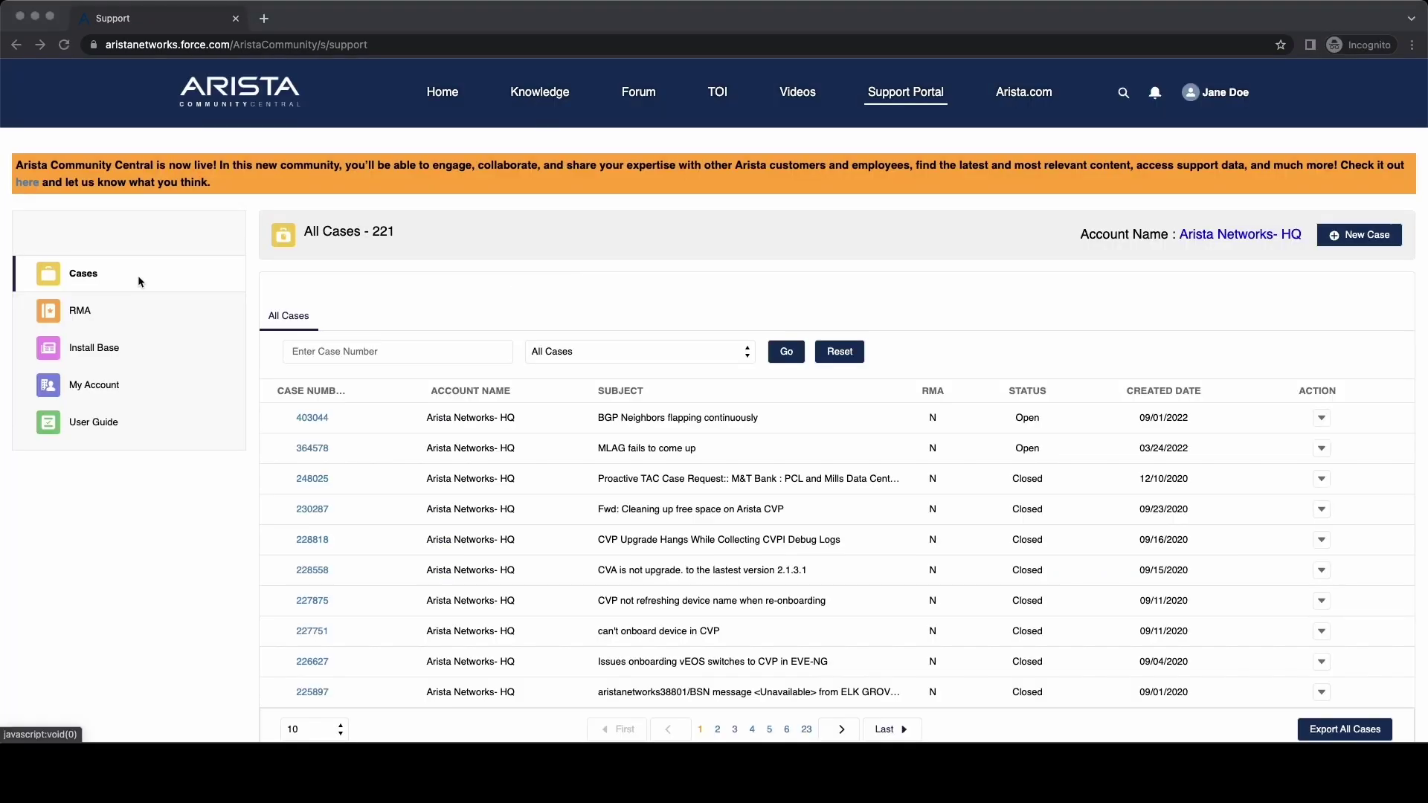
- Open case 403044 and review its Case Details, then its Related Details
left_click(312, 421)
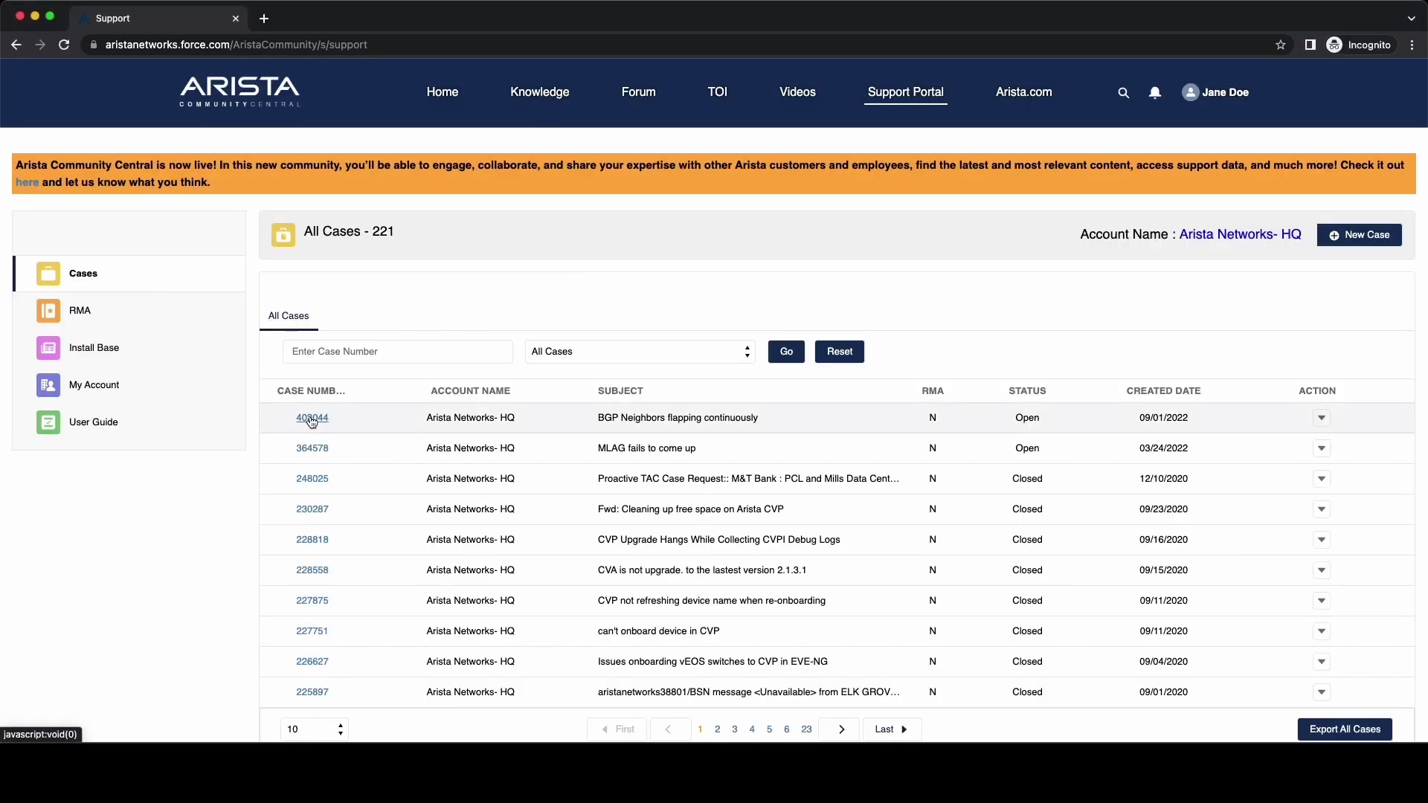
left_click(290, 385)
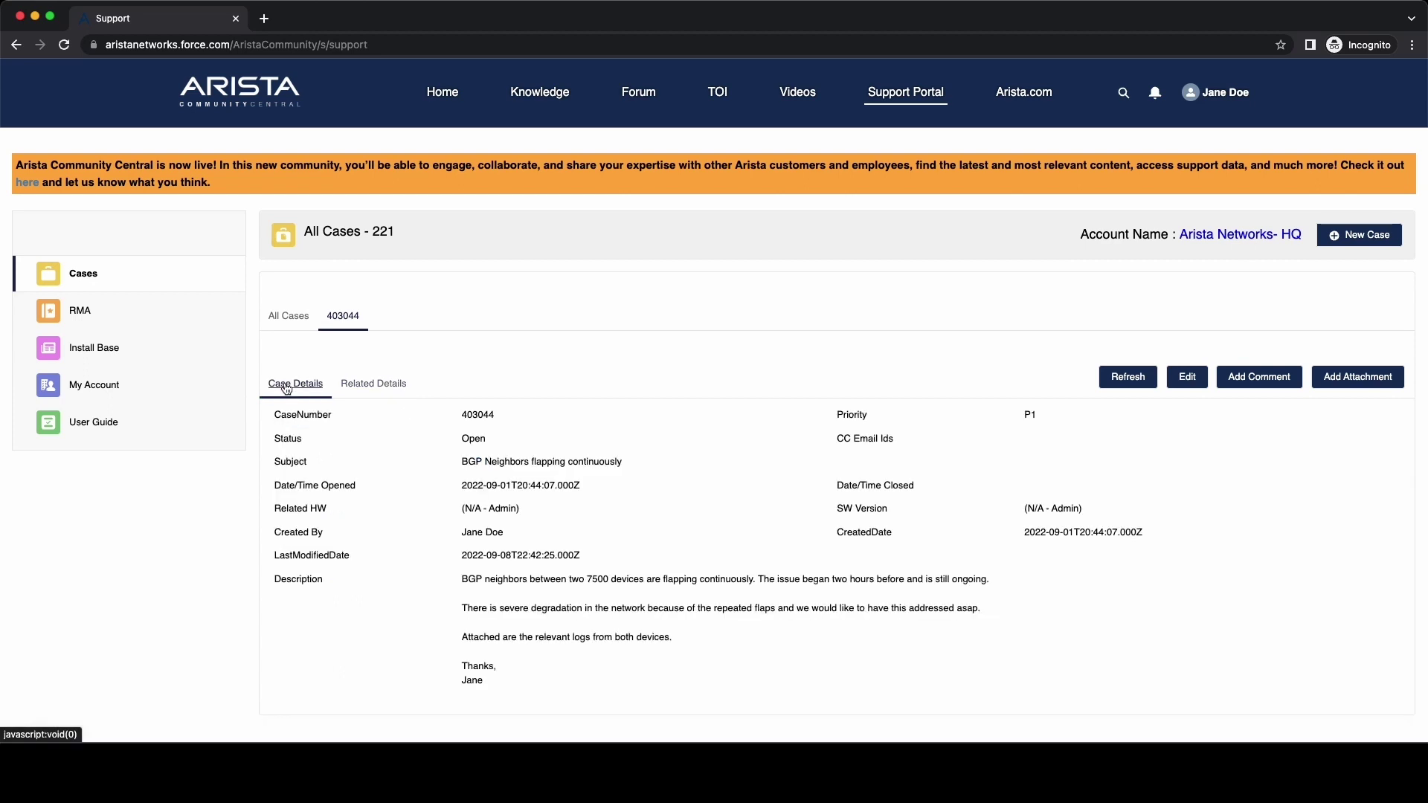
left_click(344, 388)
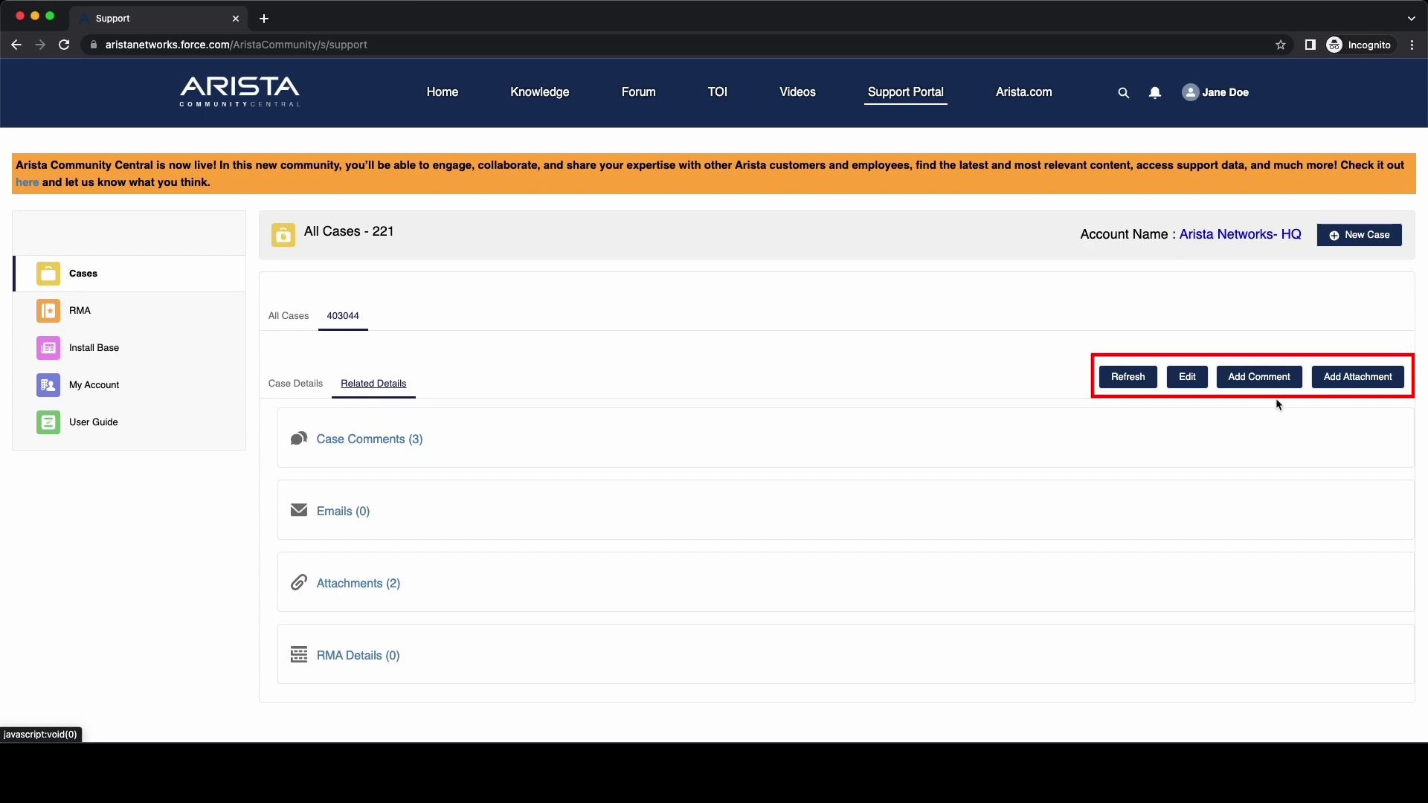
- Open the RMA list and view shipment and case details for RMA-317329
left_click(86, 274)
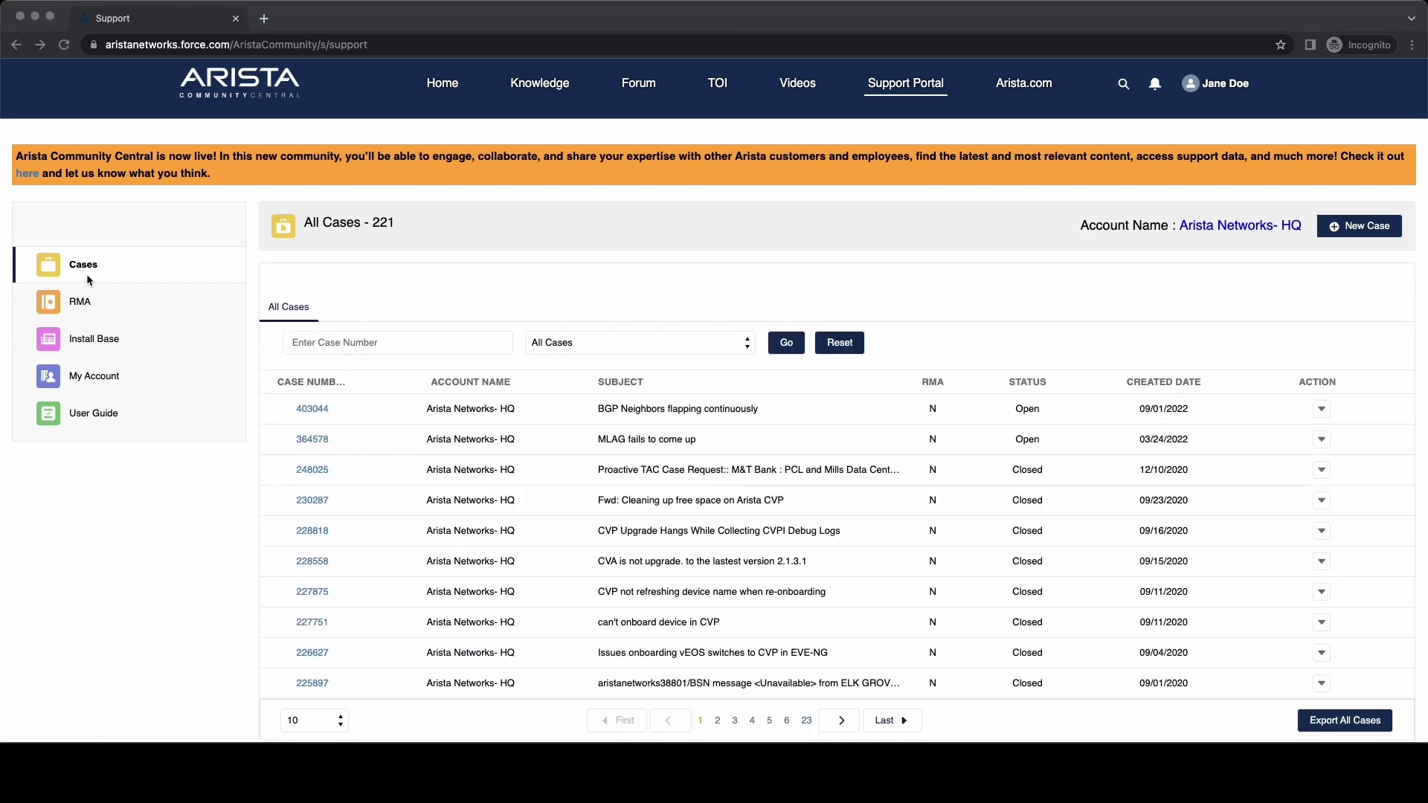
left_click(78, 305)
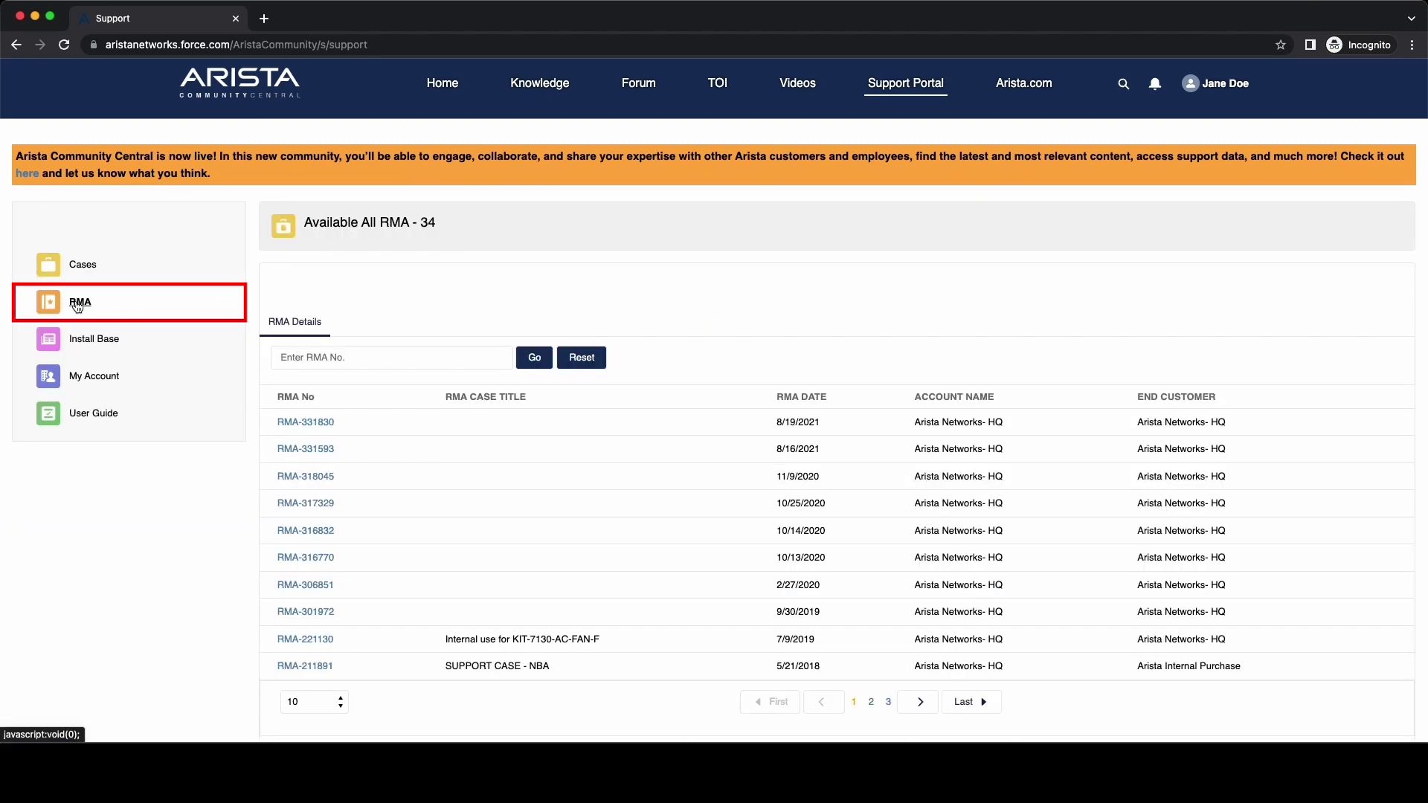
left_click(307, 355)
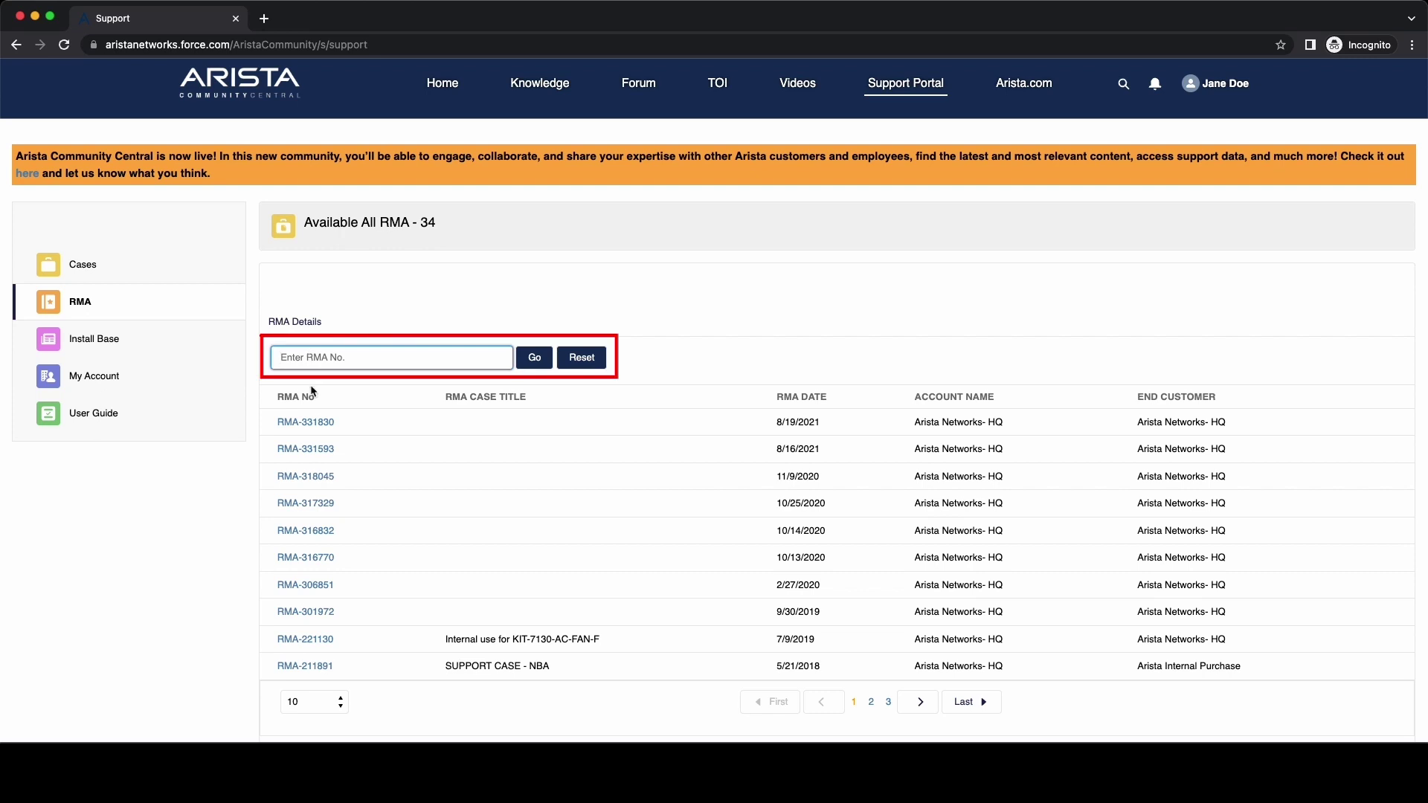
left_click(318, 503)
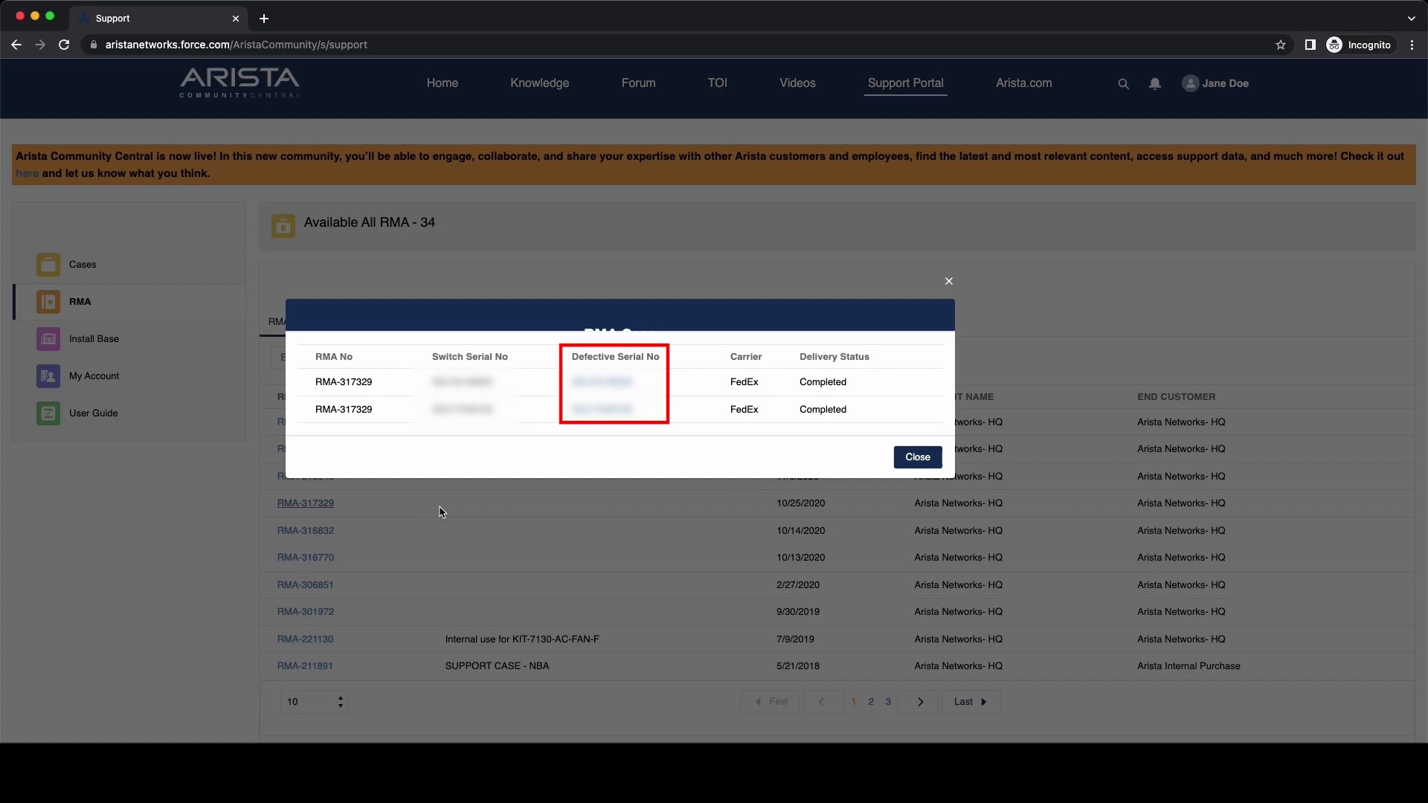
left_click(589, 382)
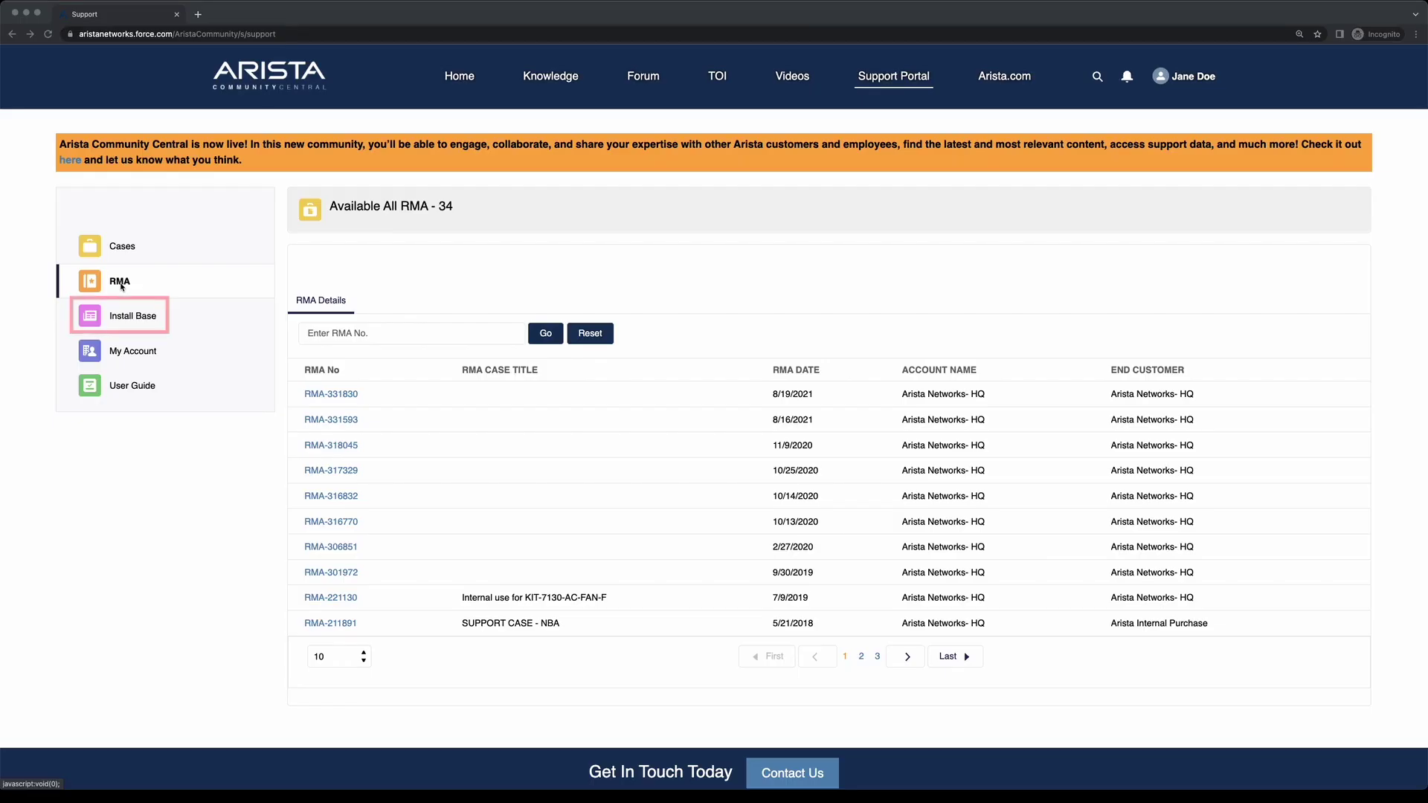
- Switch to Install Base to see the 7010T switches and their support status
left_click(123, 318)
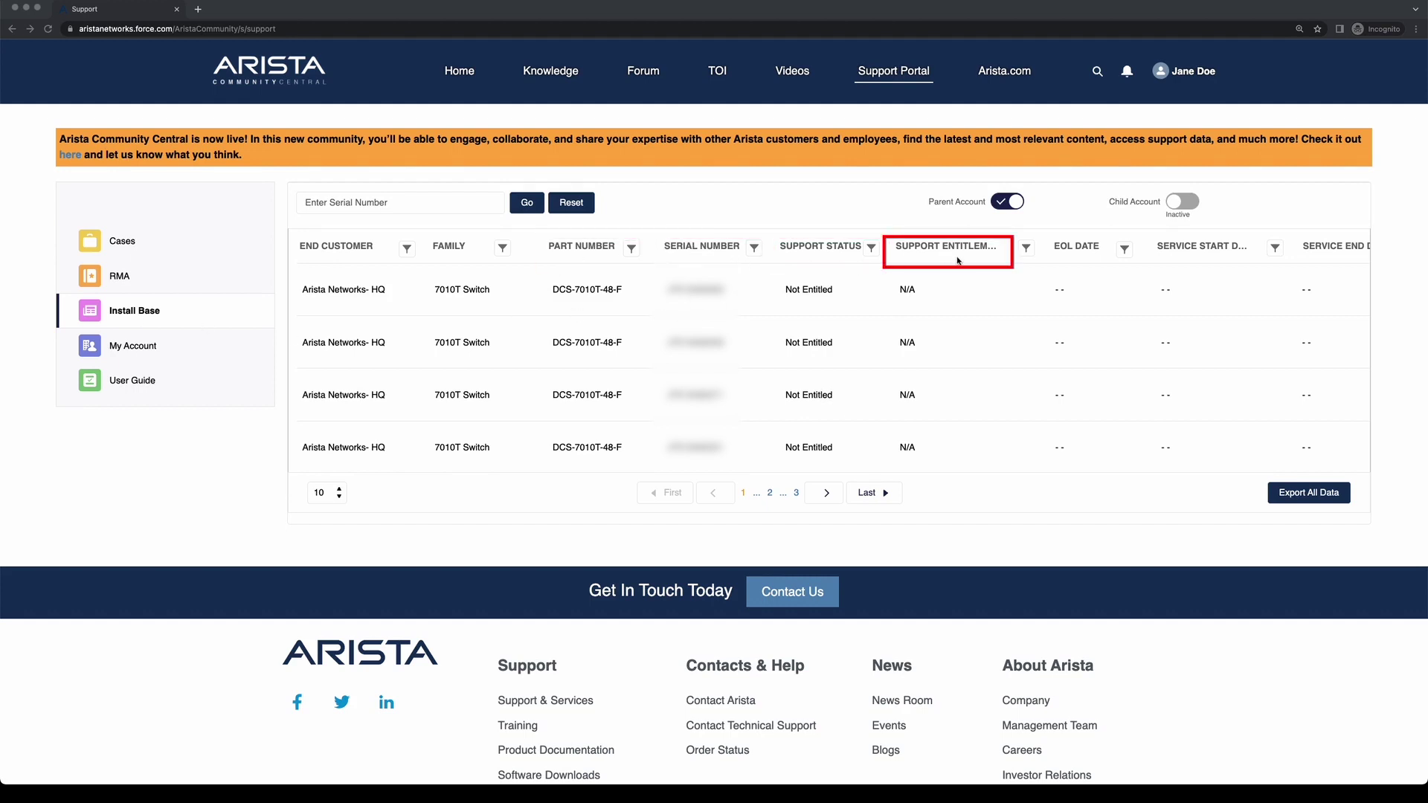
- Scroll to the install base service columns and export all data as CSV
scroll(944, 273, "right", 3)
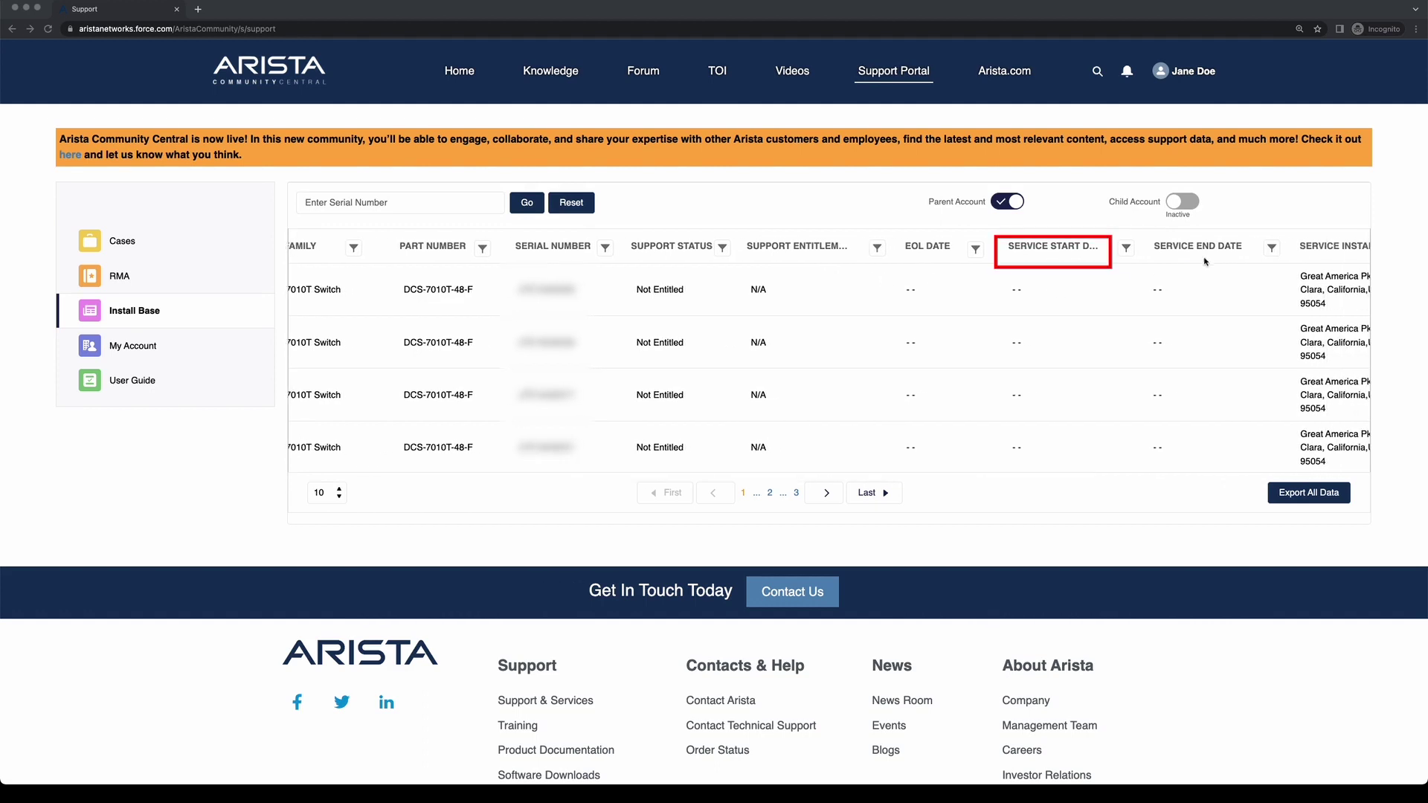
scroll(1100, 284, "right", 3)
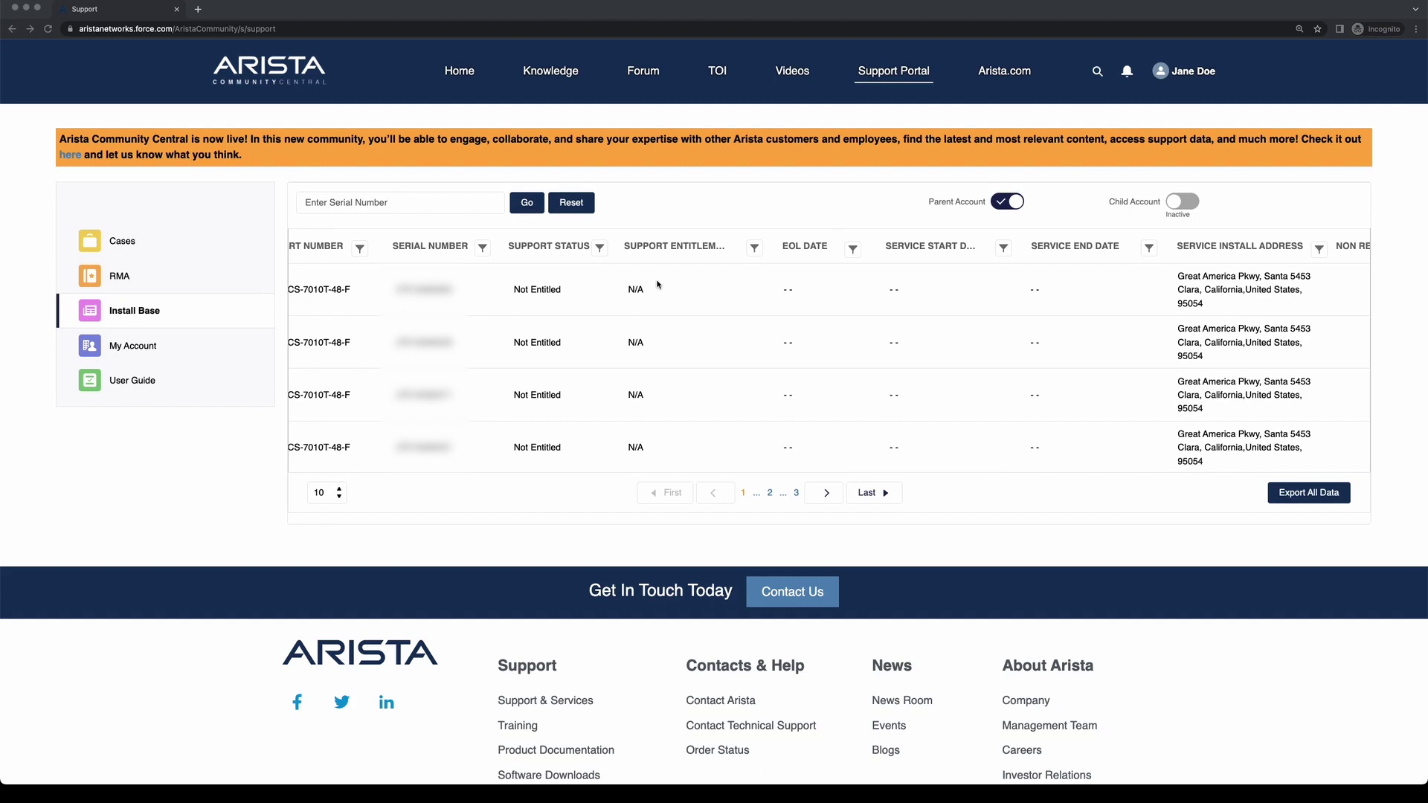
left_click(389, 203)
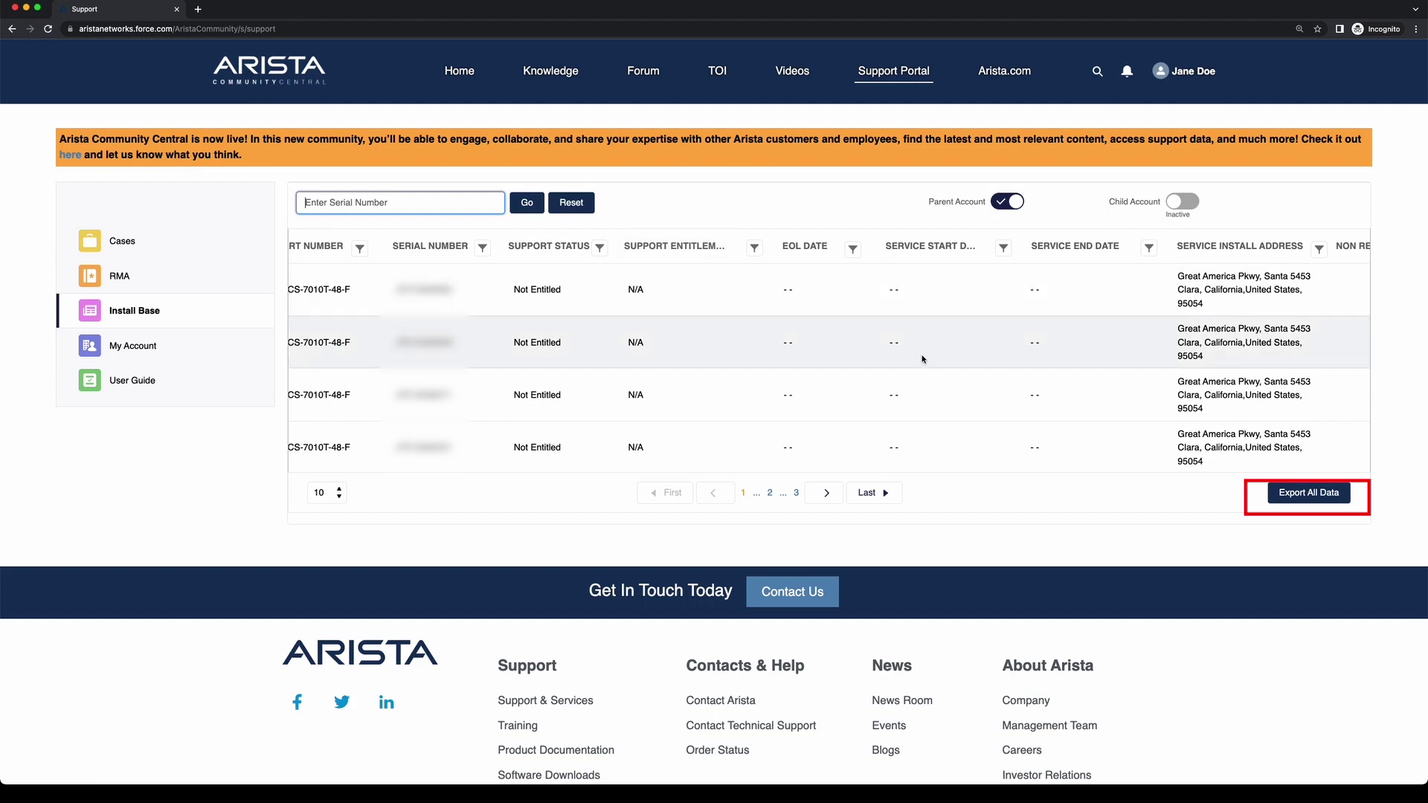
left_click(1305, 495)
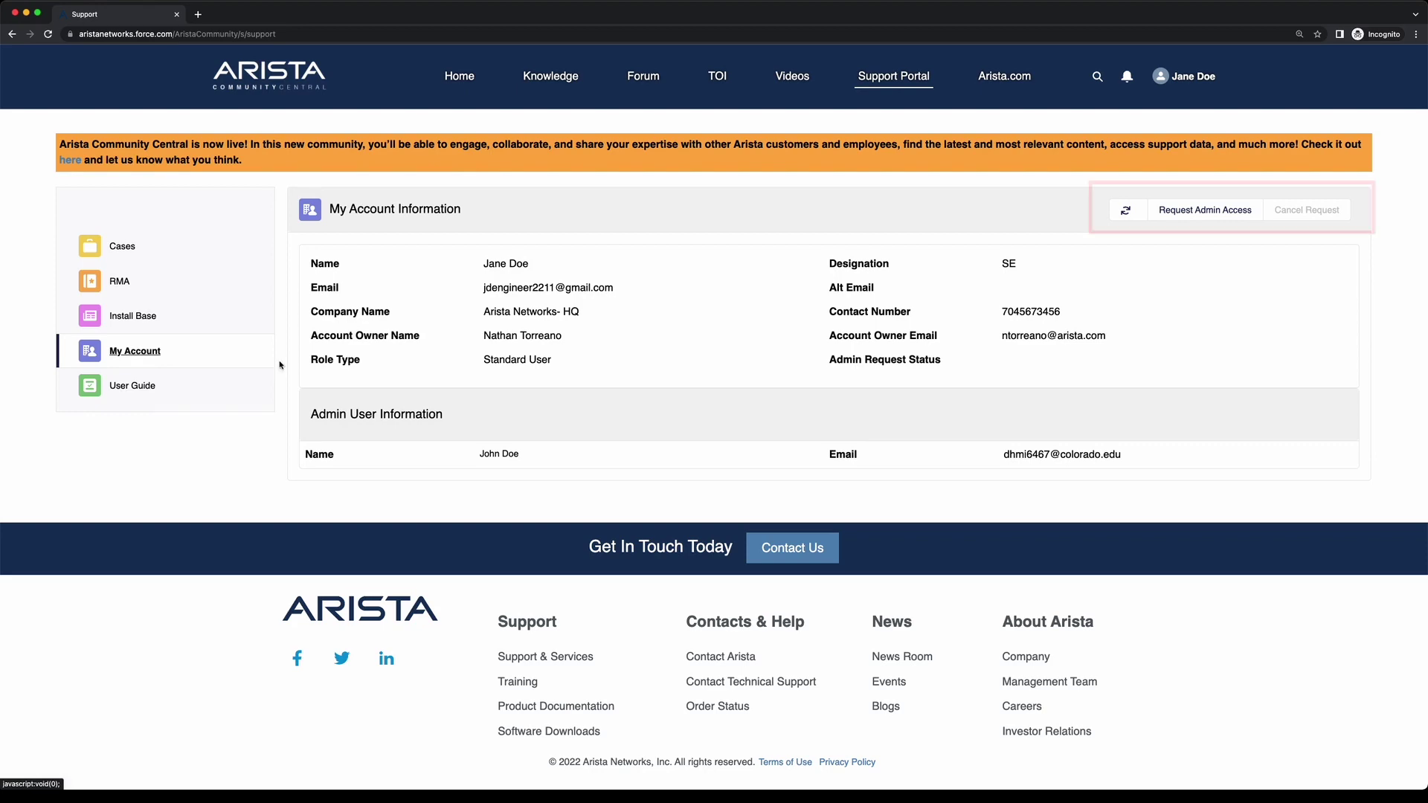
- Request admin access and accept the notice, leaving the request Pending
left_click(1201, 213)
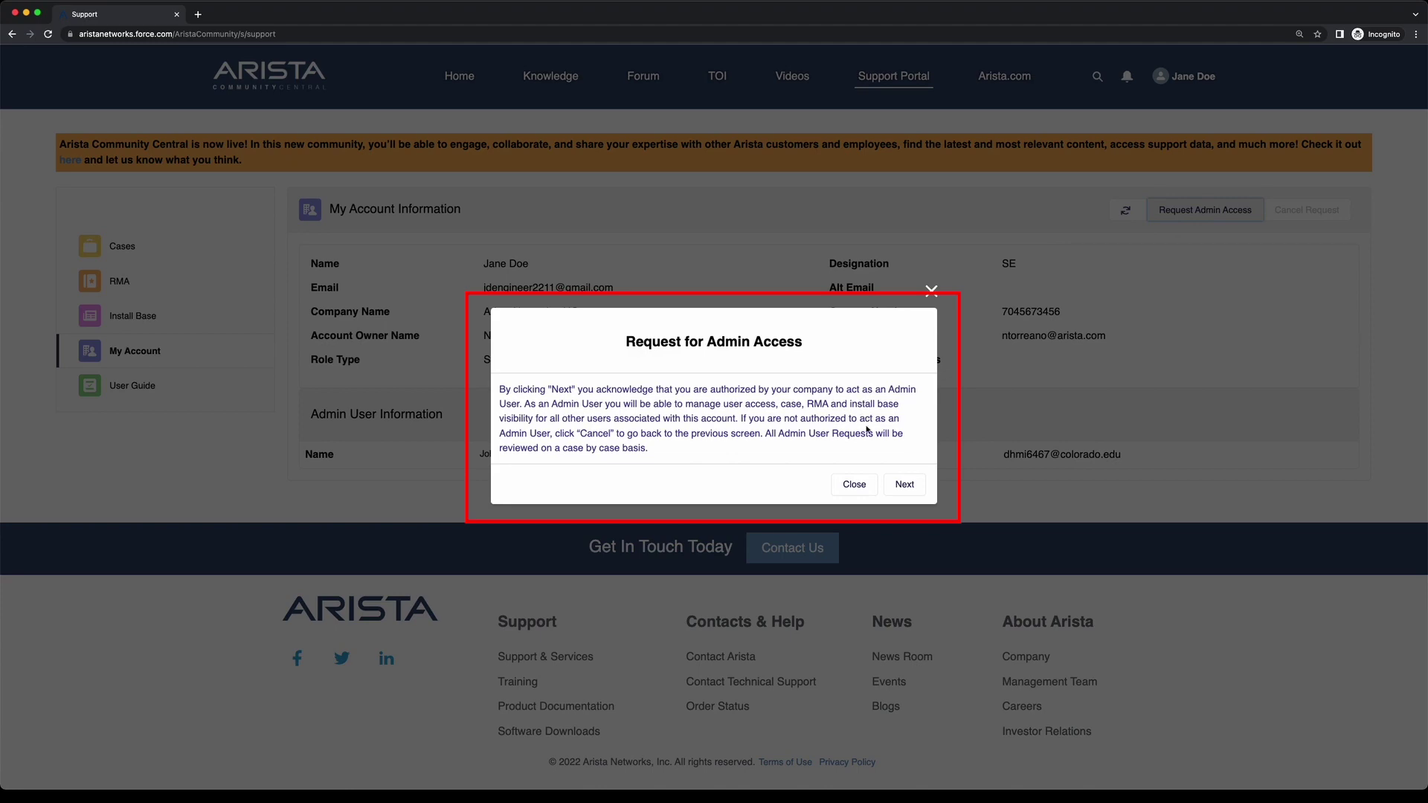
left_click(908, 484)
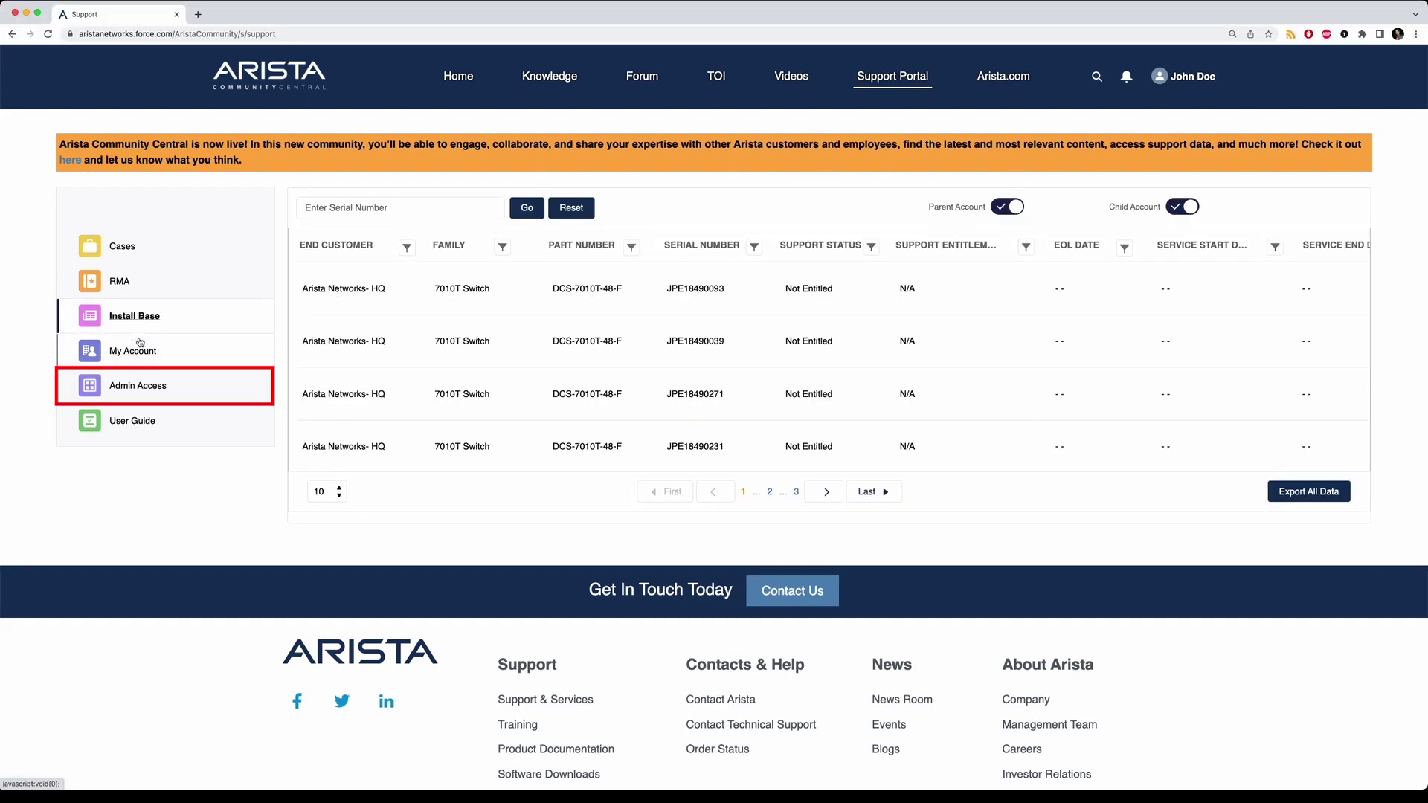
- Review All User Access and close the standard user's editor, leaving them active
left_click(138, 385)
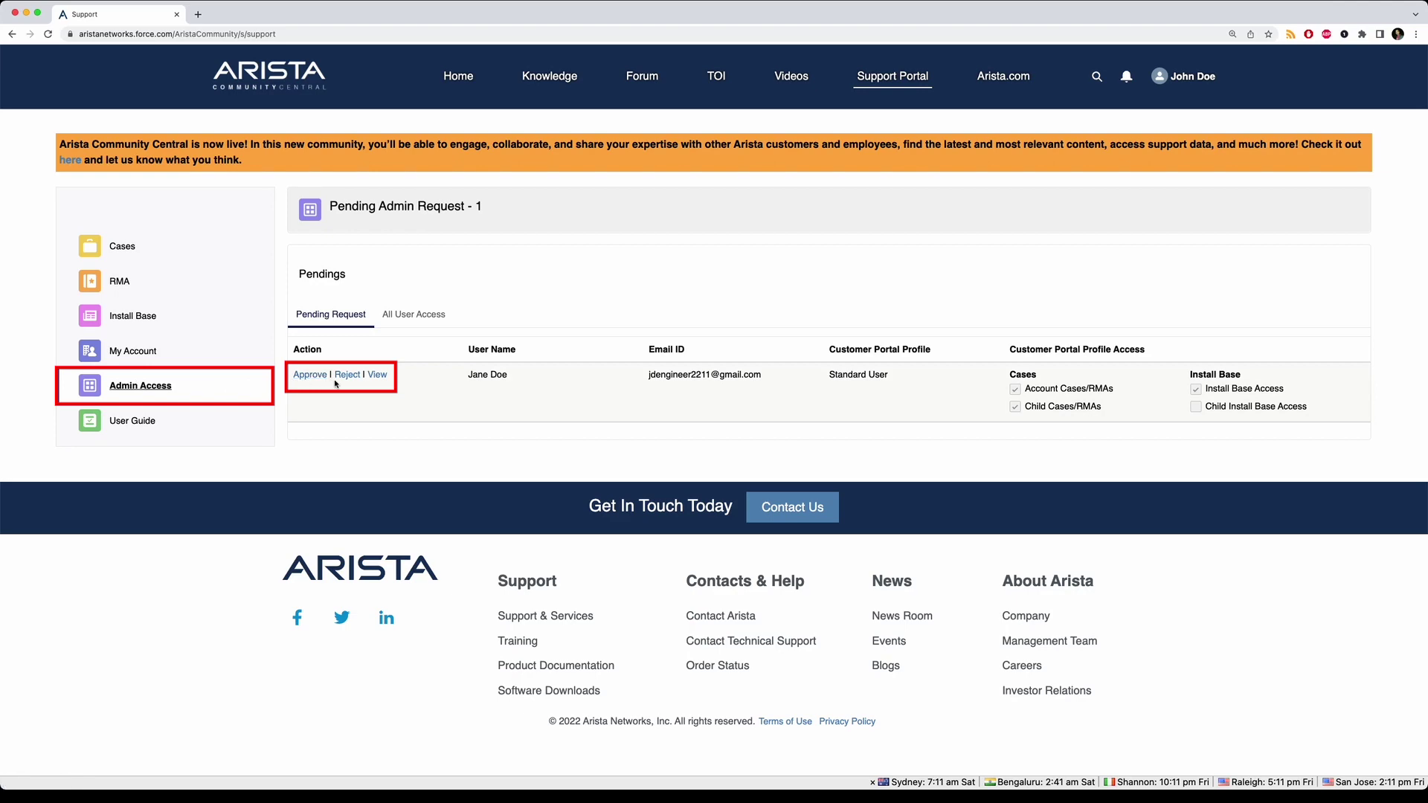
left_click(409, 315)
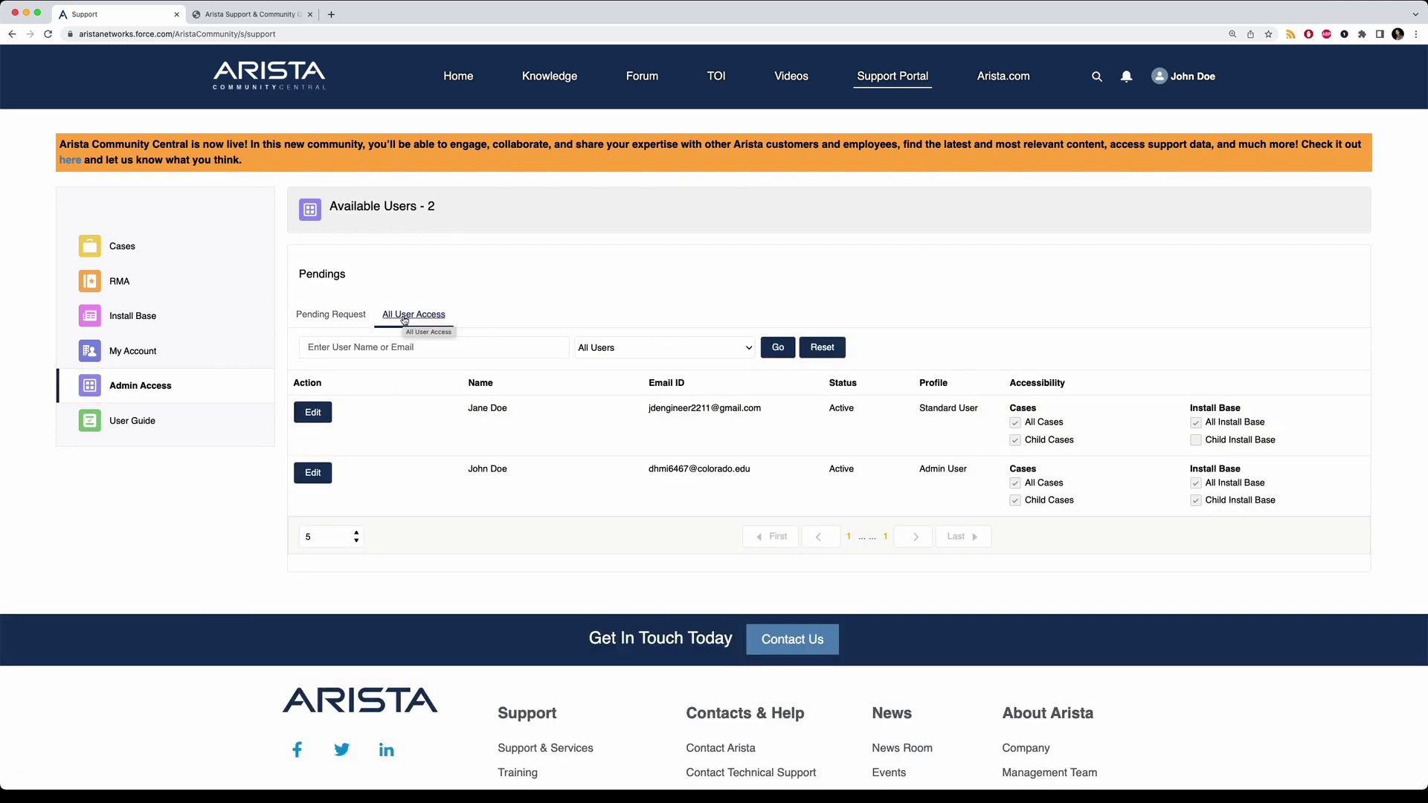
left_click(313, 412)
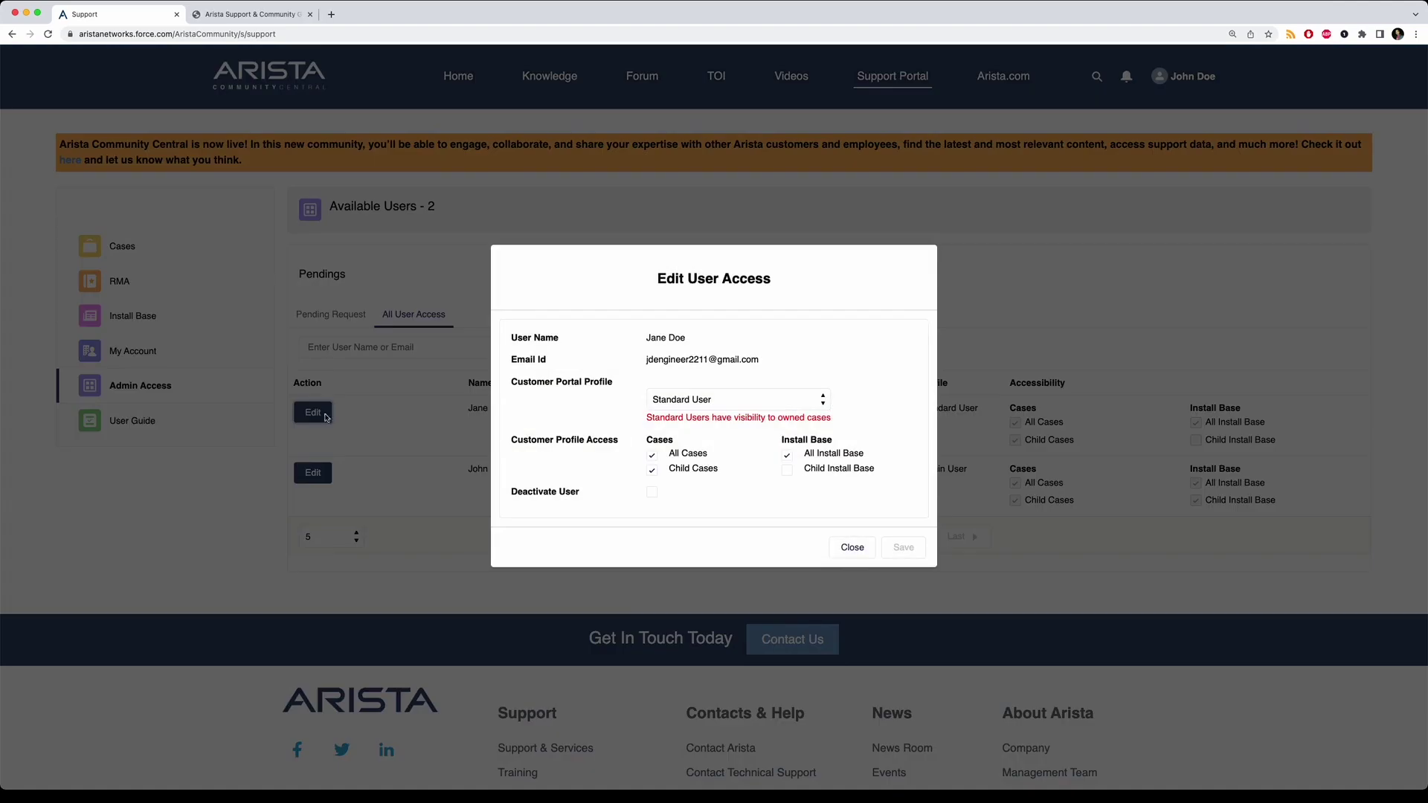
left_click(652, 491)
left_click(653, 492)
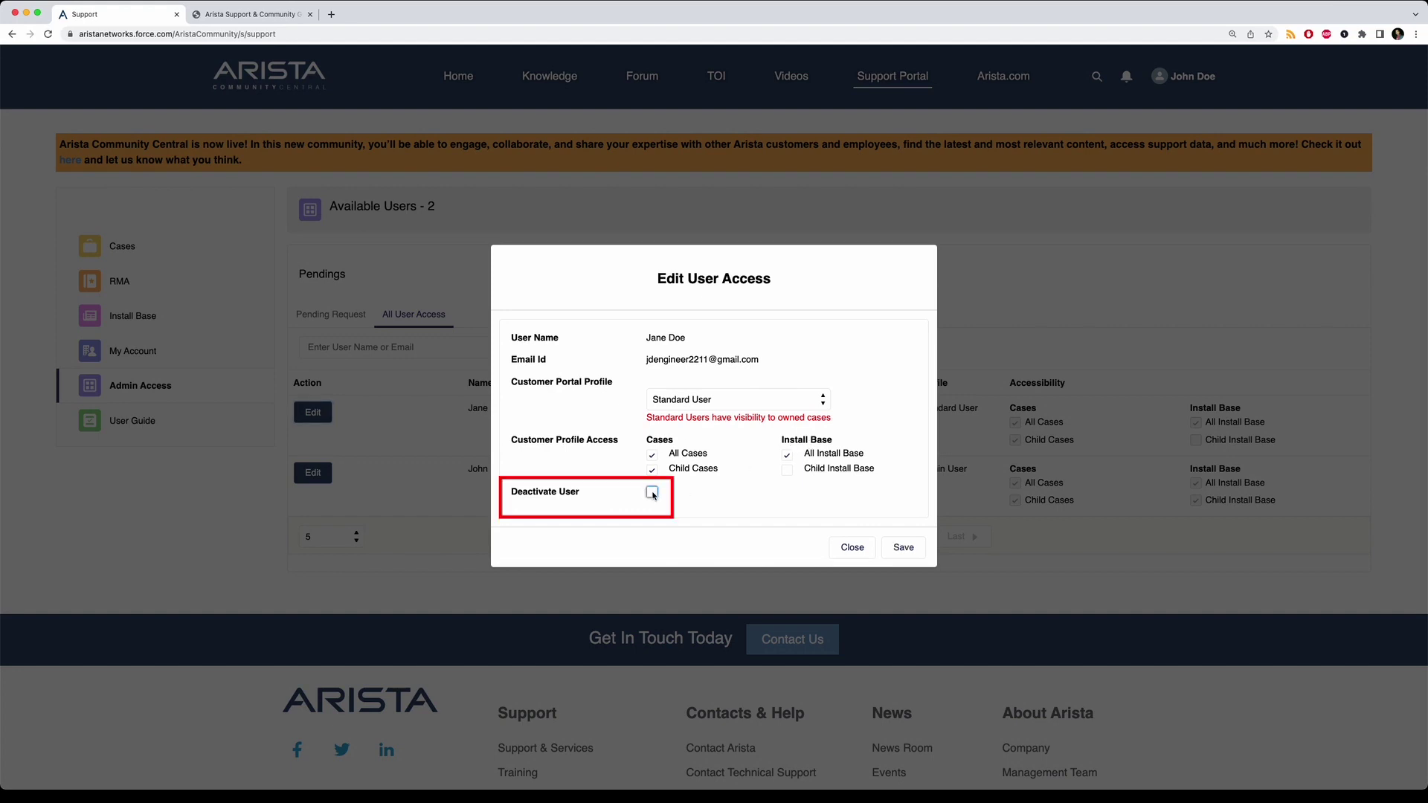
left_click(848, 551)
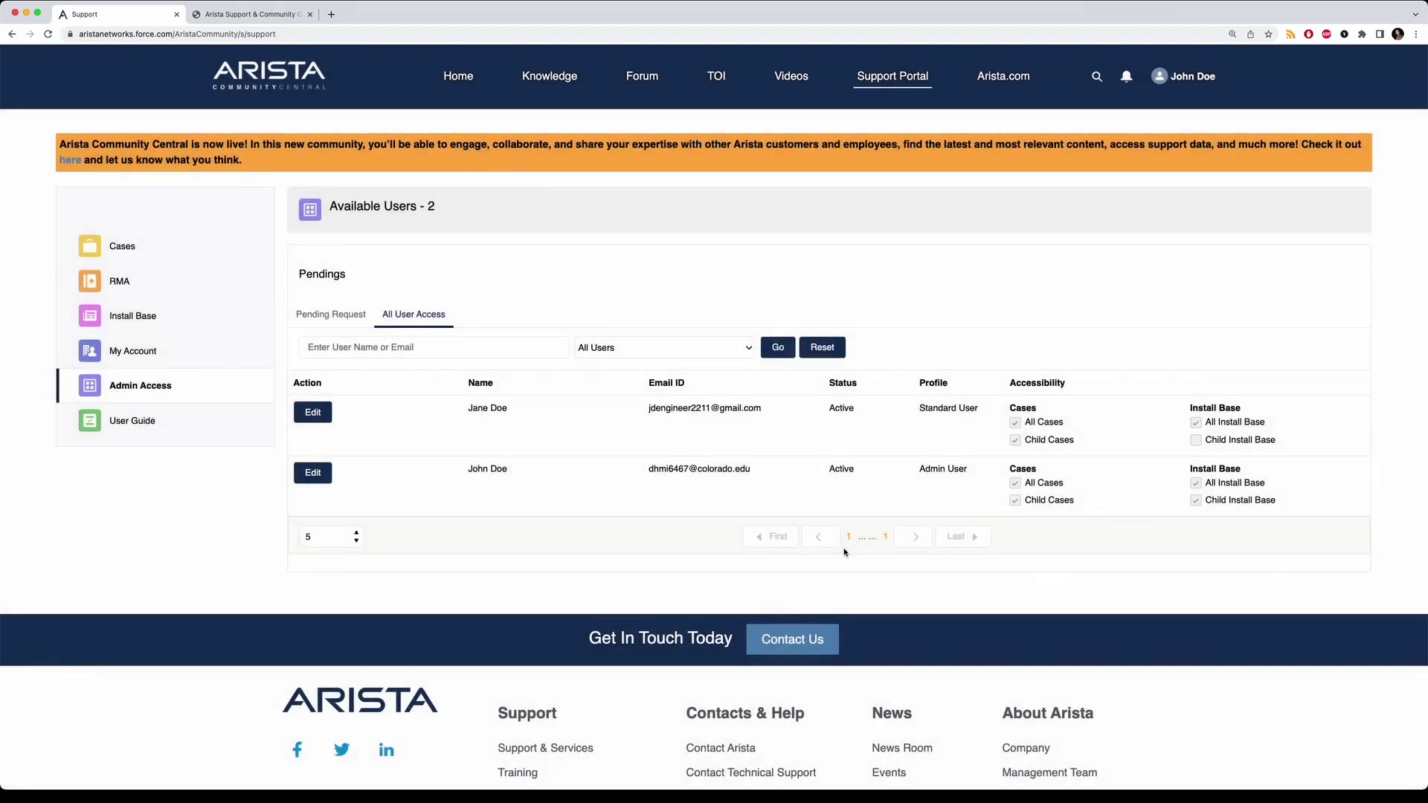